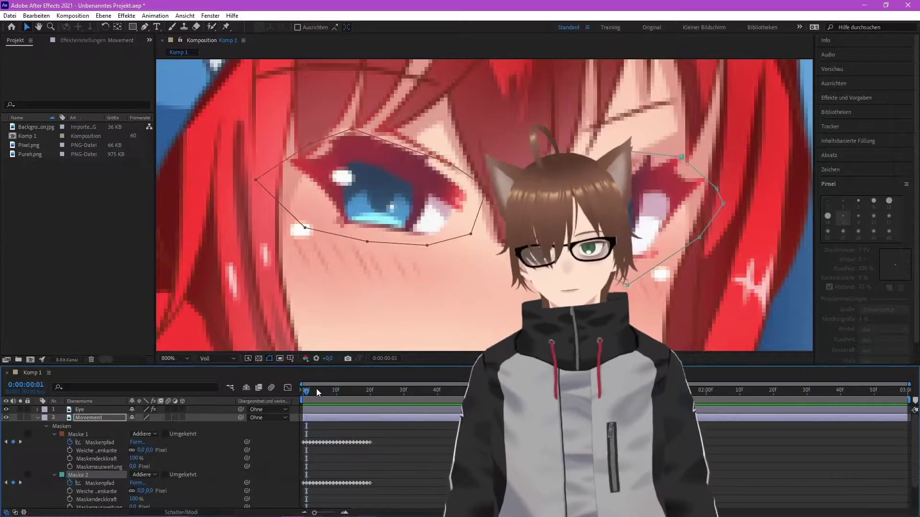
Adjust an upper point of Maske 2 at frame 2 and play back the blink animation.
{"action": "key", "text": "Page_Down"}
{"action": "key", "text": "Page_Up"}
{"action": "key", "text": "Page_Down"}
{"action": "left_click_drag", "start_coordinate": [667, 193], "coordinate": [665, 187]}
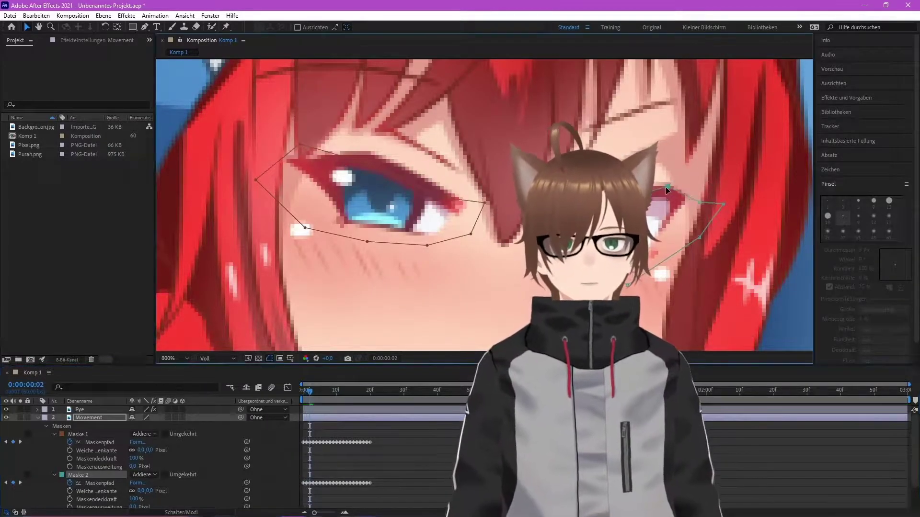
{"action": "key", "text": "space"}
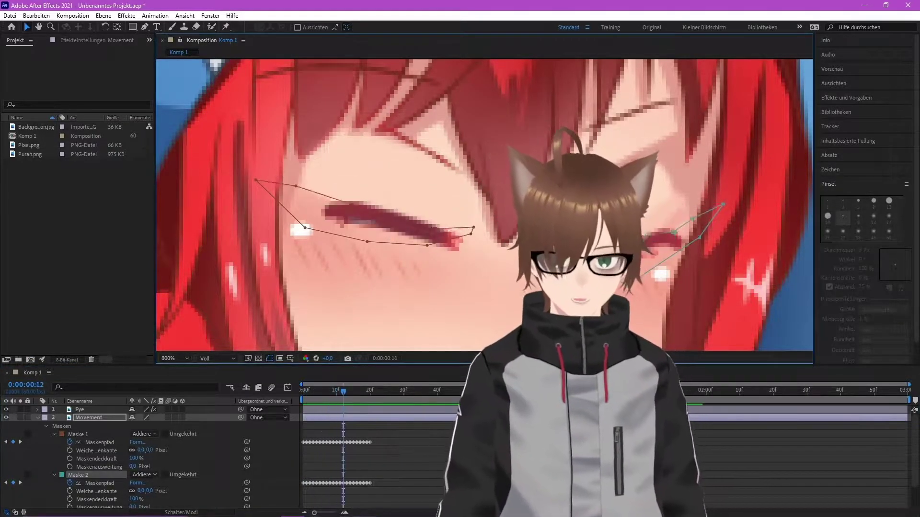
Copy the frame 1 mask path keyframes of Maske 1 and Maske 2 and delete their keyframes at frame 19.
{"action": "key", "text": "Page_Up"}
{"action": "left_click_drag", "start_coordinate": [308, 433], "coordinate": [305, 486]}
{"action": "left_click_drag", "start_coordinate": [365, 434], "coordinate": [368, 487]}
{"action": "key", "text": "Delete"}
{"action": "key", "text": "ctrl+v"}
{"action": "scroll", "coordinate": [381, 461], "scroll_direction": "down", "scroll_amount": 3}
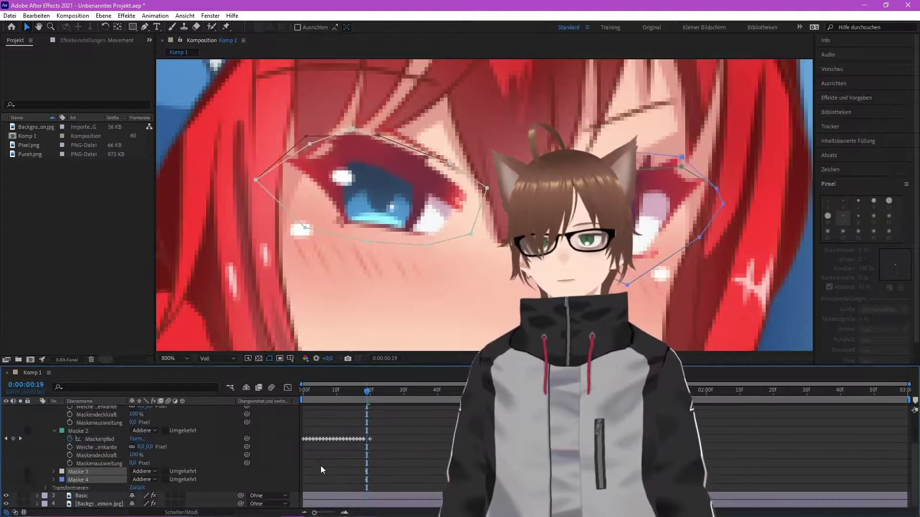
{"action": "key", "text": "Delete"}
Paste the frame 1 mask path keyframes of Maske 1 and Maske 2 at frame 19 and preview from the start.
{"action": "scroll", "coordinate": [308, 424], "scroll_direction": "up", "scroll_amount": 2}
{"action": "left_click_drag", "start_coordinate": [307, 429], "coordinate": [306, 484]}
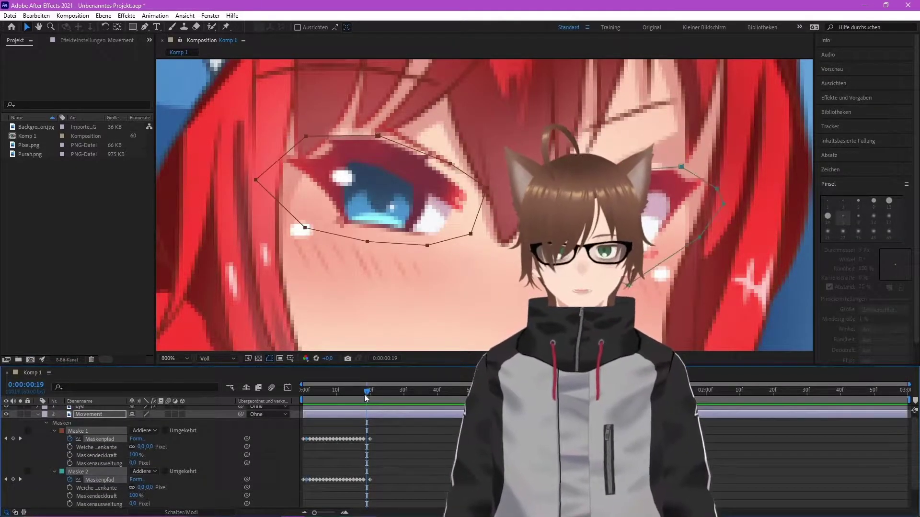
{"action": "key", "text": "ctrl+v"}
{"action": "left_click_drag", "start_coordinate": [367, 397], "coordinate": [302, 399]}
{"action": "key", "text": "space"}
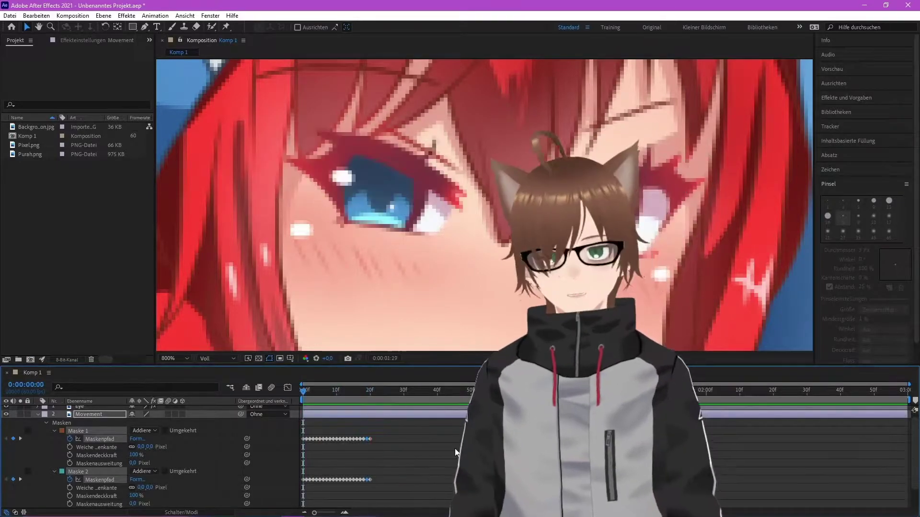
{"action": "key", "text": "space"}
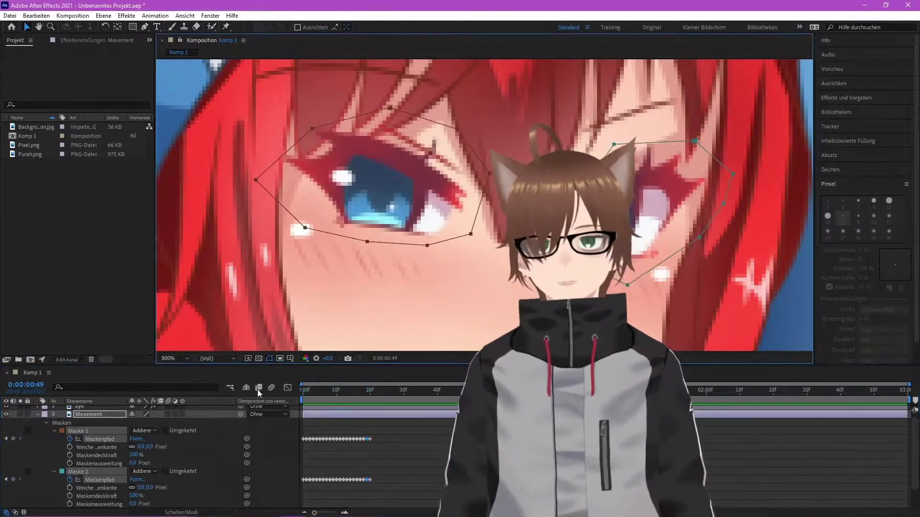
Fit the whole composition in the viewer and play the blink animation from the first frame.
{"action": "left_click", "coordinate": [173, 358]}
{"action": "left_click", "coordinate": [192, 198]}
{"action": "left_click", "coordinate": [357, 391]}
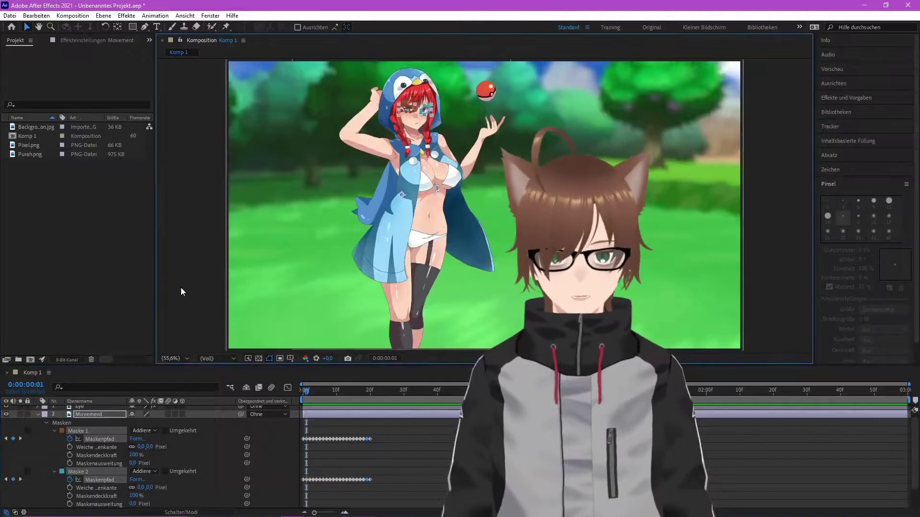
{"action": "left_click", "coordinate": [303, 390]}
{"action": "left_click", "coordinate": [226, 318]}
{"action": "key", "text": "space"}
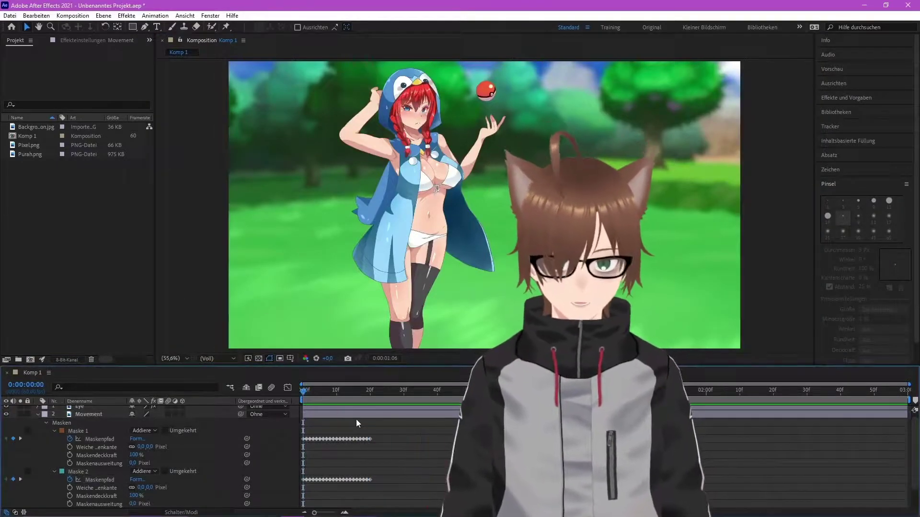
{"action": "key", "text": "space"}
Precompose the Eye, Movement and Basic layers into a composition named "Pupper + Movement".
{"action": "left_click_drag", "start_coordinate": [309, 391], "coordinate": [365, 404]}
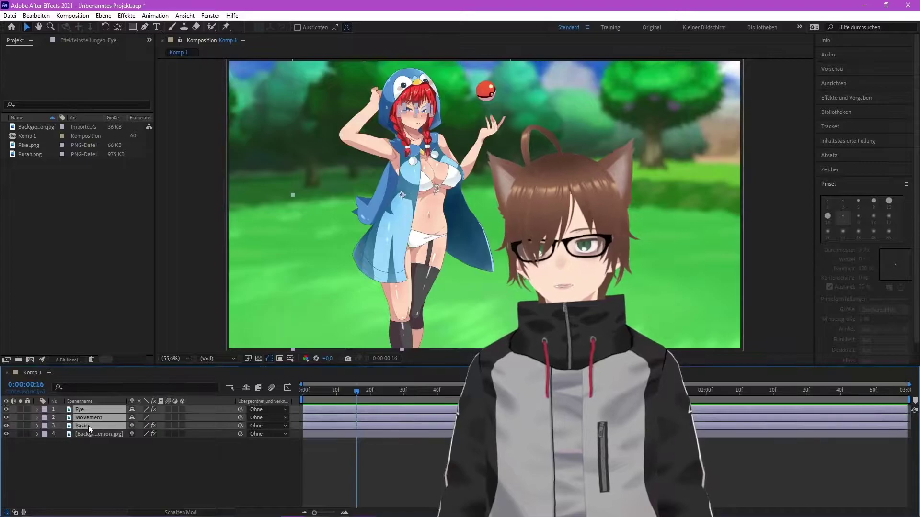
{"action": "right_click", "coordinate": [89, 426]}
{"action": "left_click", "coordinate": [118, 374]}
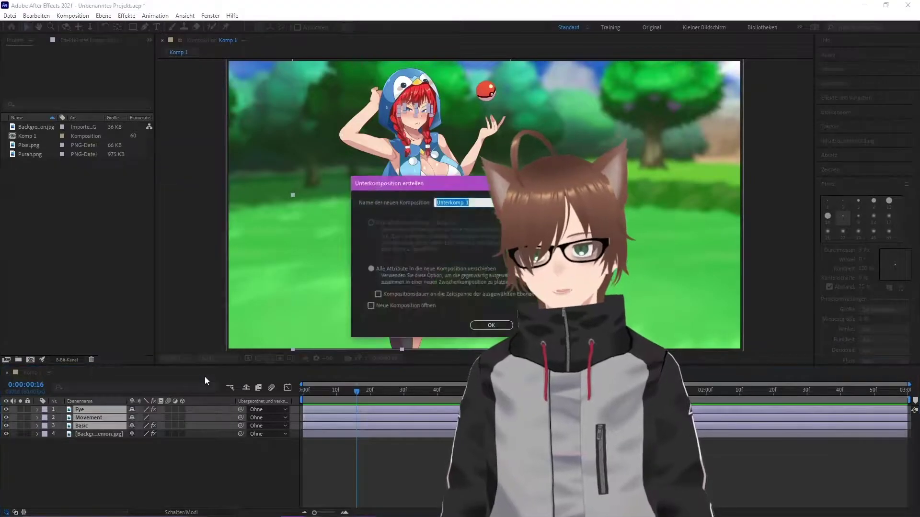
{"action": "type", "text": "Pupper"}
{"action": "type", "text": " + Movement"}
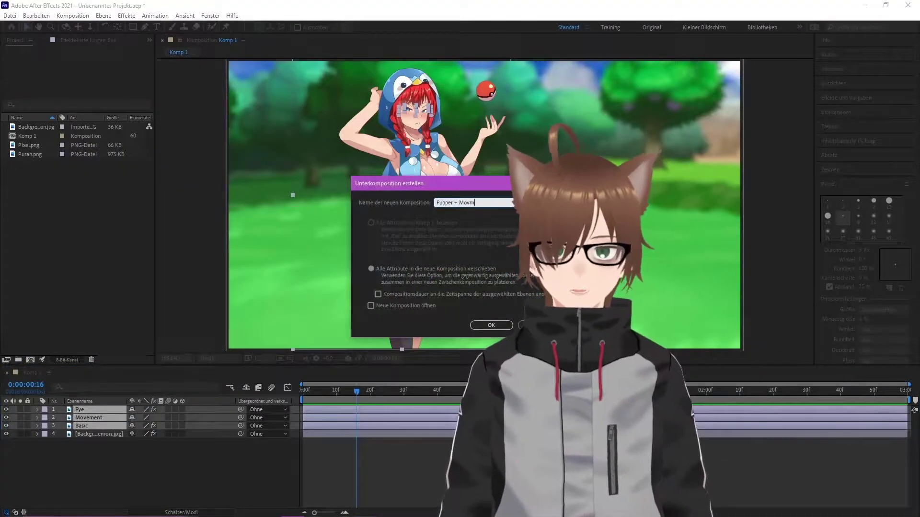
{"action": "key", "text": "Return"}
Save the project as "Purah" in the Desktop folder.
{"action": "left_click", "coordinate": [10, 15]}
{"action": "left_click", "coordinate": [77, 103]}
{"action": "type", "text": "Purah"}
{"action": "left_click", "coordinate": [40, 110]}
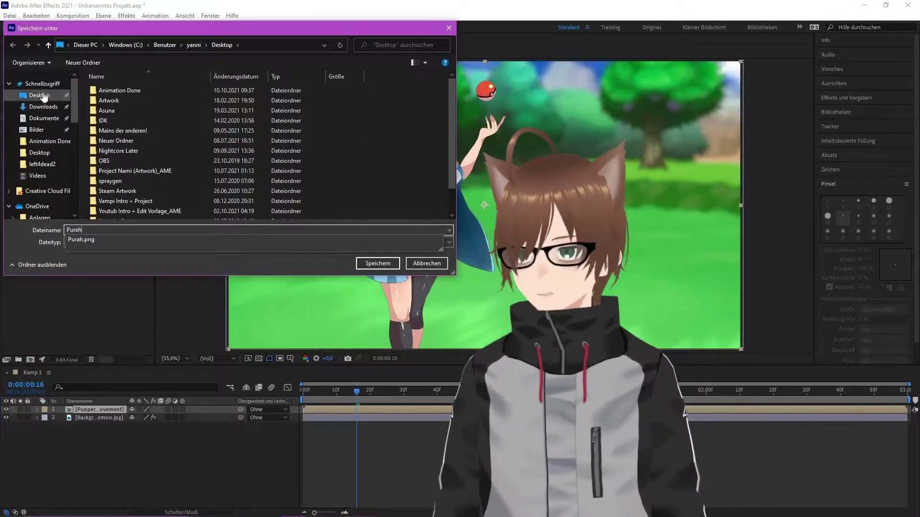
{"action": "left_click", "coordinate": [366, 264]}
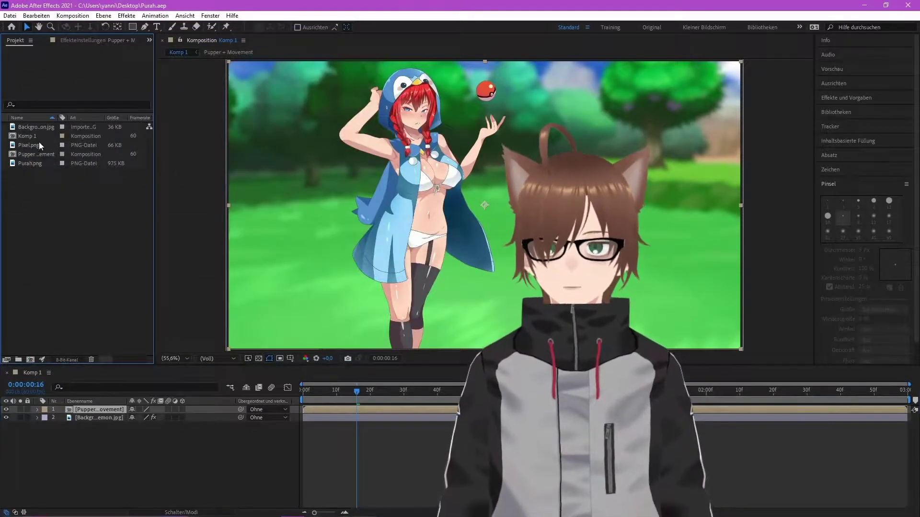
Add Pixel.png as the uppermost layer, scale the speech bubble down and place it beside the character's head.
{"action": "left_click_drag", "start_coordinate": [39, 143], "coordinate": [114, 442]}
{"action": "left_click_drag", "start_coordinate": [103, 409], "coordinate": [104, 409]}
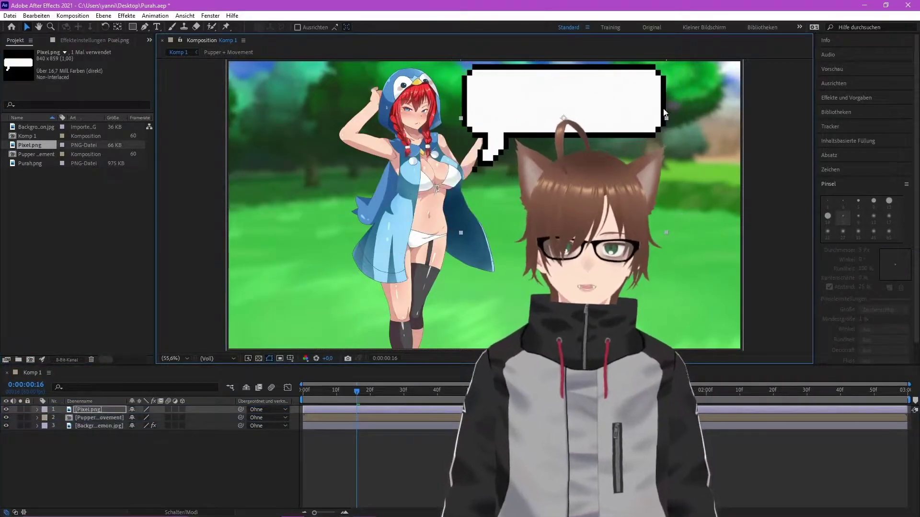
{"action": "left_click_drag", "start_coordinate": [673, 119], "coordinate": [650, 74]}
{"action": "left_click_drag", "start_coordinate": [650, 227], "coordinate": [644, 197]}
{"action": "left_click_drag", "start_coordinate": [601, 96], "coordinate": [562, 100]}
Rotate the speech bubble slightly clockwise and move its layer beneath the Pupper + Movement layer.
{"action": "key", "text": "w"}
{"action": "key", "text": "v"}
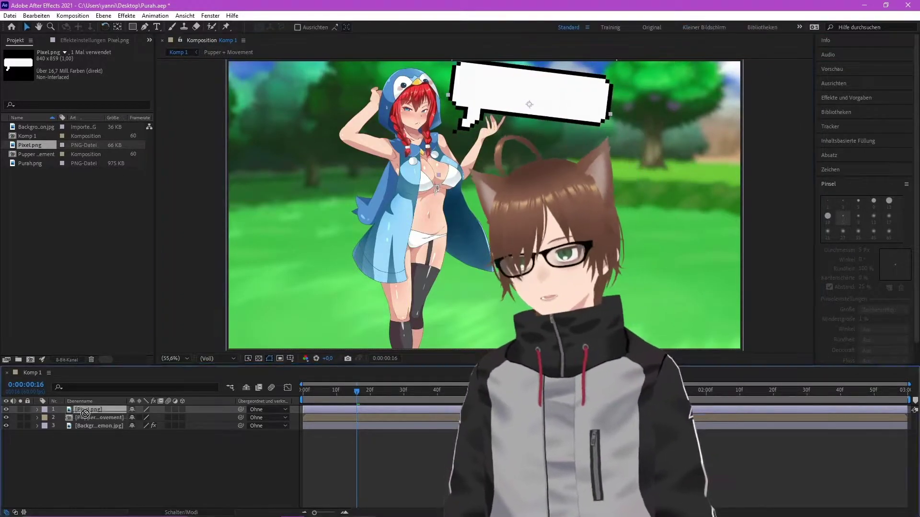
{"action": "key", "text": "ctrl+["}
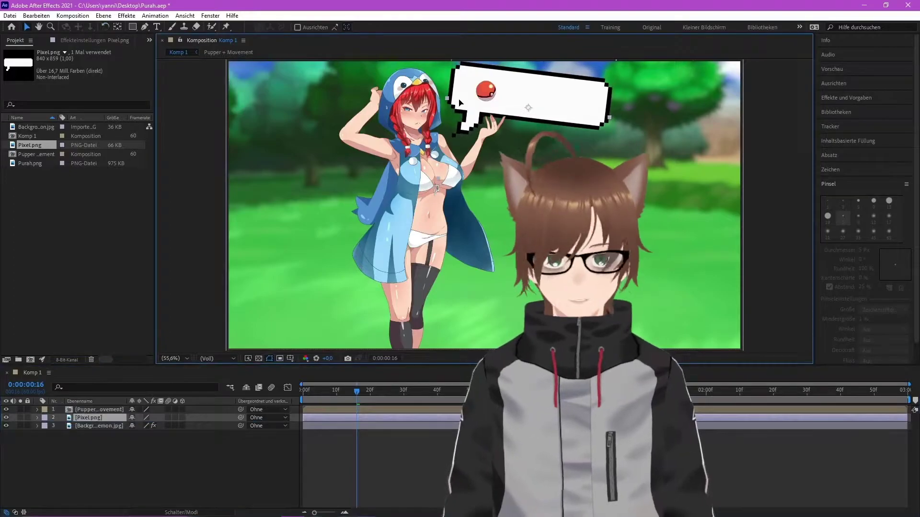
Create a text layer at frame 0 reading "Unterschätze mich nicht, ich bin stärker als ich aussehe!".
{"action": "key", "text": "Home"}
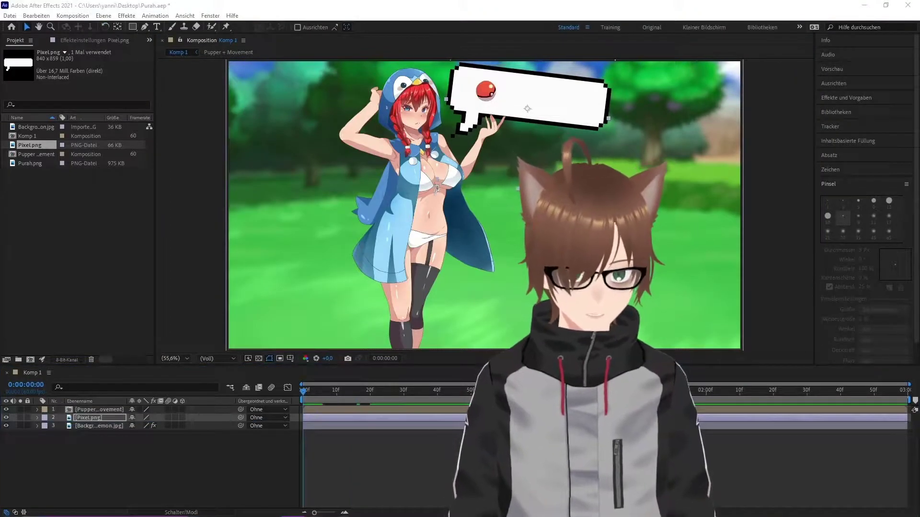
{"action": "right_click", "coordinate": [94, 437]}
{"action": "mouse_move", "coordinate": [115, 321]}
{"action": "left_click", "coordinate": [245, 335]}
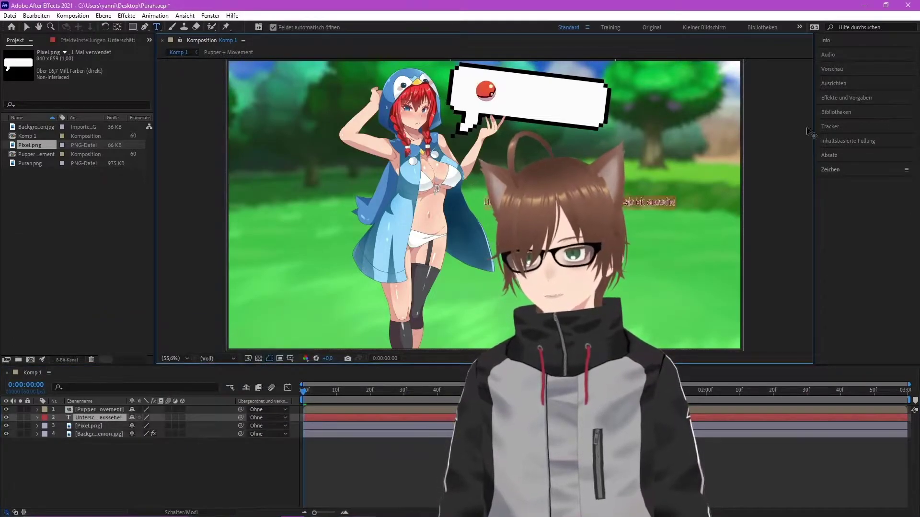
Try the Almond Cream and Bahnschrift fonts on the speech text.
{"action": "left_click", "coordinate": [830, 170]}
{"action": "left_click", "coordinate": [871, 185]}
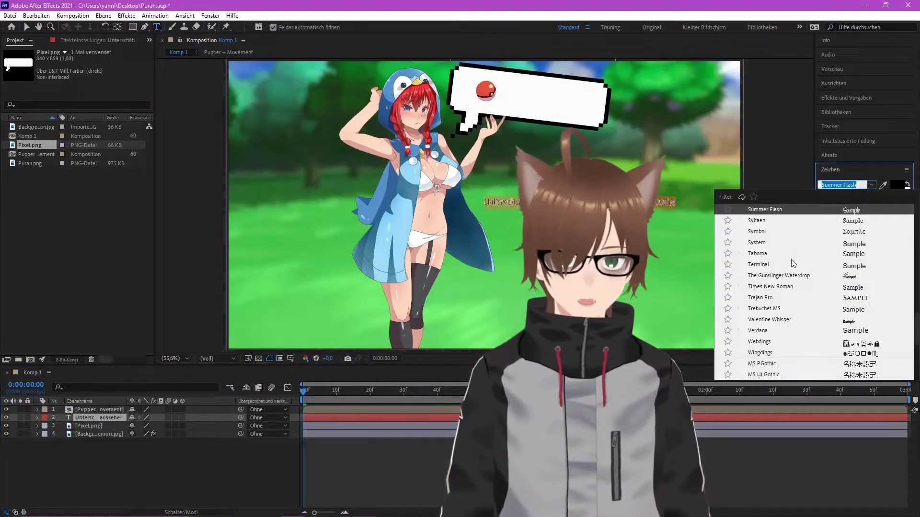
{"action": "scroll", "coordinate": [850, 294], "scroll_direction": "up", "scroll_amount": 15}
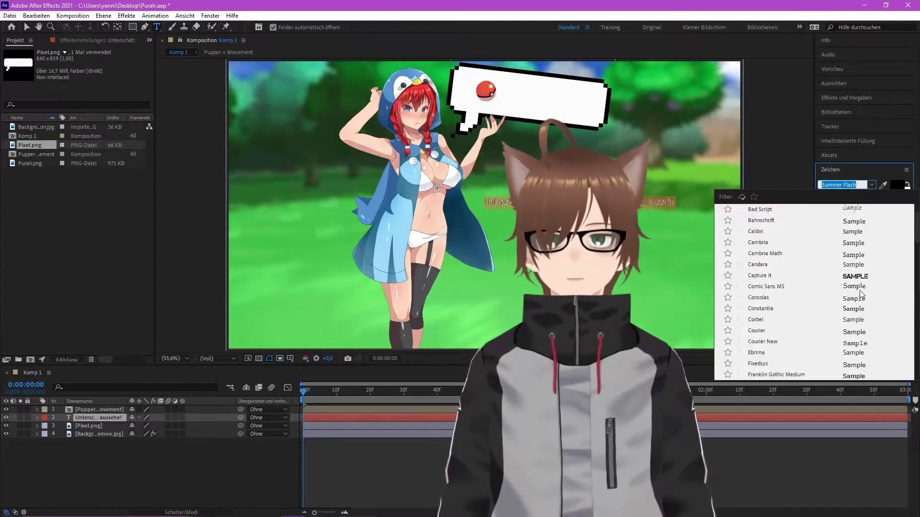
{"action": "scroll", "coordinate": [850, 311], "scroll_direction": "up", "scroll_amount": 3}
{"action": "left_click", "coordinate": [854, 210]}
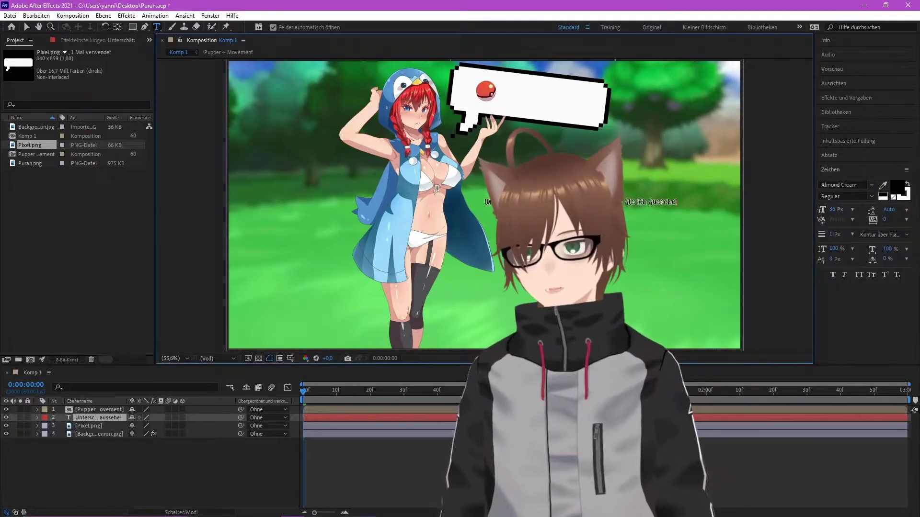
{"action": "left_click", "coordinate": [856, 184]}
{"action": "left_click", "coordinate": [853, 243]}
Select the whole speech text and set its font to Courier.
{"action": "scroll", "coordinate": [665, 204], "scroll_direction": "up", "scroll_amount": 2}
{"action": "left_click", "coordinate": [39, 26]}
{"action": "left_click_drag", "start_coordinate": [447, 180], "coordinate": [223, 187]}
{"action": "left_click", "coordinate": [26, 27]}
{"action": "double_click", "coordinate": [348, 203]}
{"action": "left_click", "coordinate": [843, 185]}
{"action": "key", "text": "Down"}
{"action": "key", "text": "Down"}
{"action": "key", "text": "Down"}
{"action": "key", "text": "Down"}
{"action": "key", "text": "Down"}
{"action": "key", "text": "Down"}
{"action": "key", "text": "Down"}
{"action": "key", "text": "Down"}
{"action": "key", "text": "Down"}
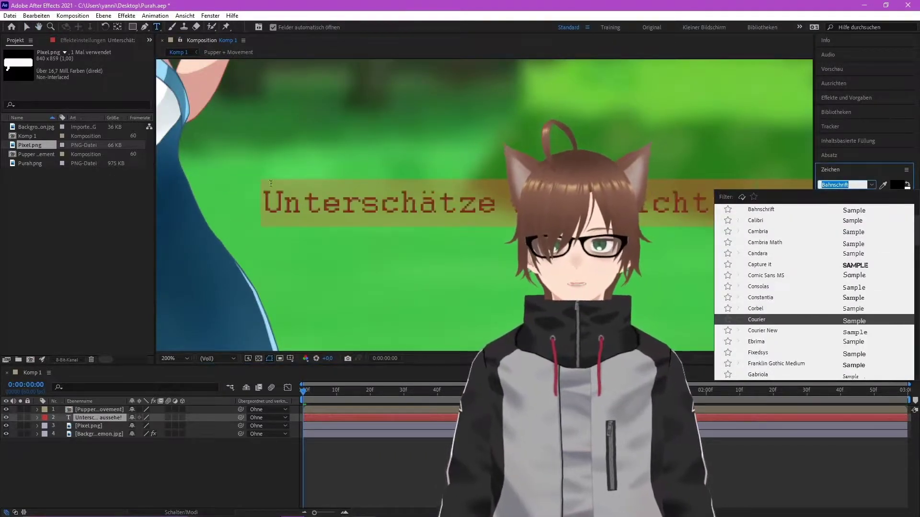
{"action": "key", "text": "Return"}
Squeeze the speech text horizontally to make the line narrower.
{"action": "scroll", "coordinate": [487, 159], "scroll_direction": "down", "scroll_amount": 2}
{"action": "left_click_drag", "start_coordinate": [706, 199], "coordinate": [584, 195]}
{"action": "scroll", "coordinate": [585, 195], "scroll_direction": "up", "scroll_amount": 1}
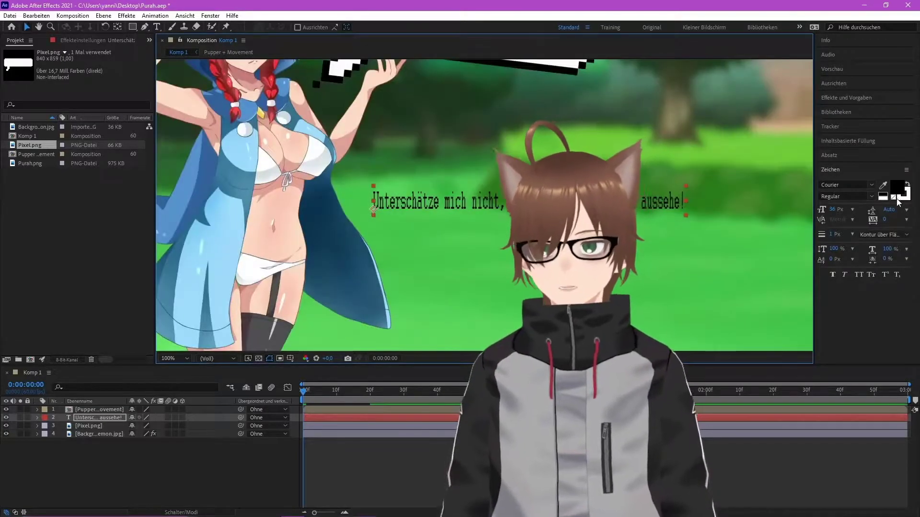
Set the speech text's stroke colour to black, keep its vertical scale at 100 % and apply faux bold.
{"action": "left_click", "coordinate": [896, 197]}
{"action": "key", "text": "Return"}
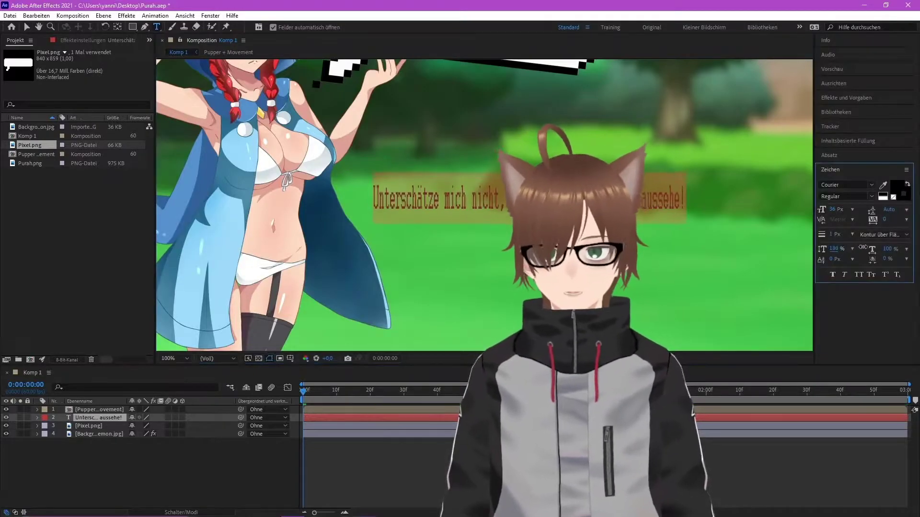
{"action": "left_click_drag", "start_coordinate": [845, 249], "coordinate": [848, 248]}
{"action": "left_click", "coordinate": [835, 259]}
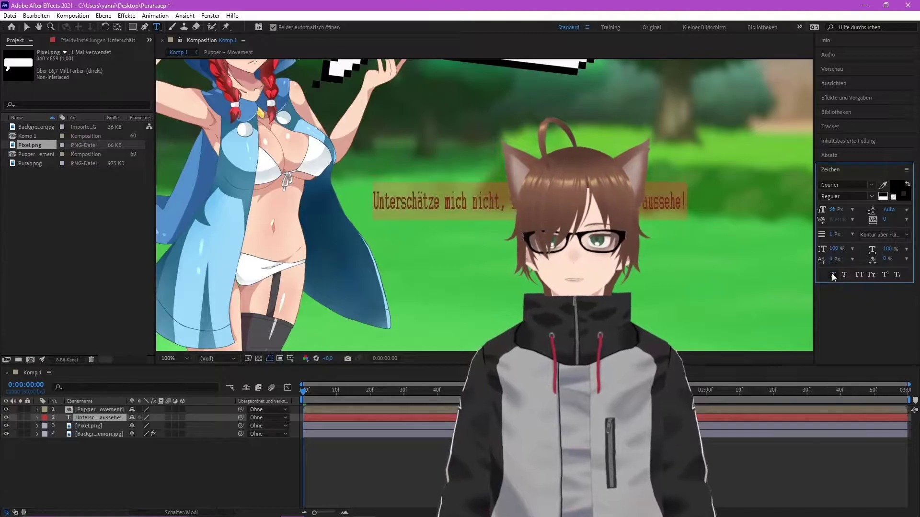
{"action": "left_click", "coordinate": [831, 273]}
{"action": "key", "text": "Escape"}
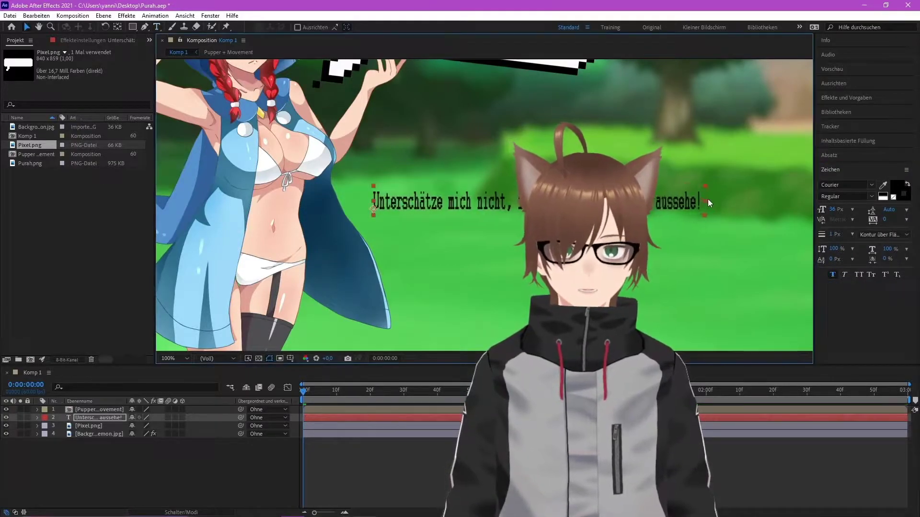
Move the speech text onto the speech bubble and rotate it clockwise to match the bubble's slant.
{"action": "left_click_drag", "start_coordinate": [402, 201], "coordinate": [383, 115]}
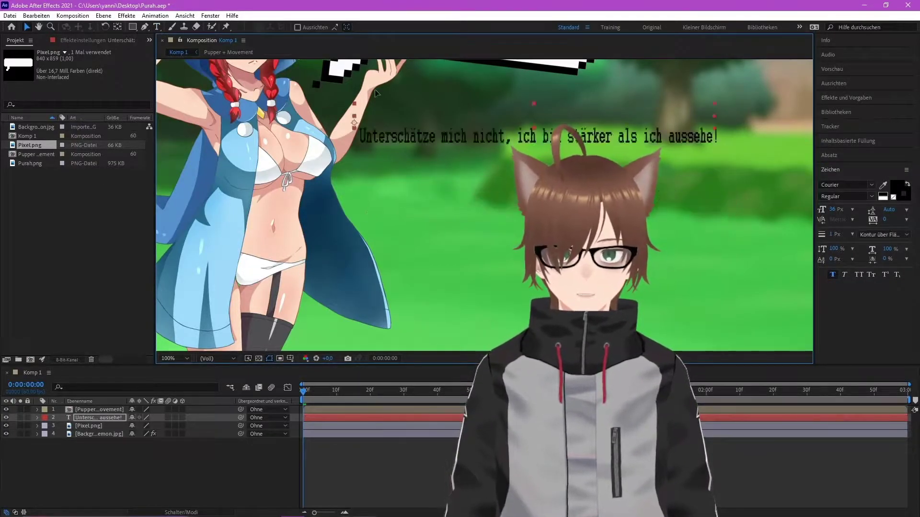
{"action": "left_click", "coordinate": [39, 27]}
{"action": "left_click_drag", "start_coordinate": [256, 96], "coordinate": [263, 165]}
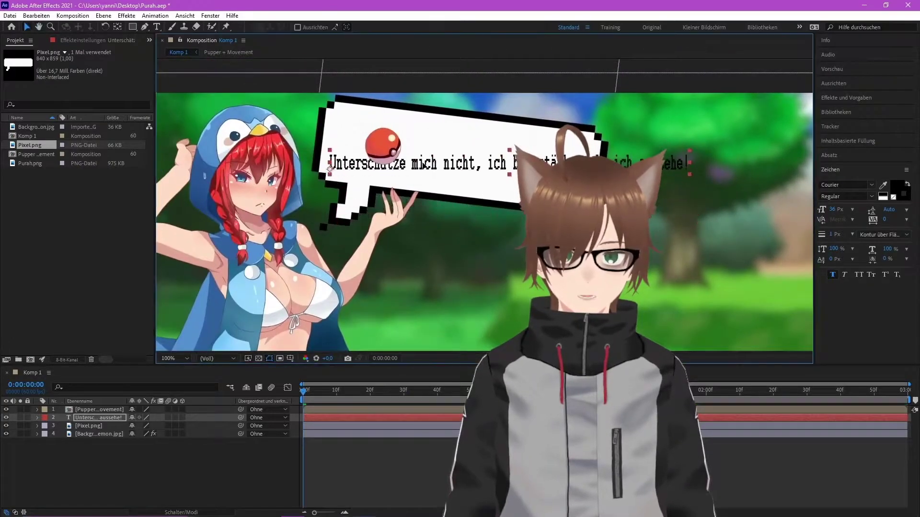
{"action": "left_click", "coordinate": [105, 26]}
{"action": "left_click_drag", "start_coordinate": [551, 153], "coordinate": [548, 181]}
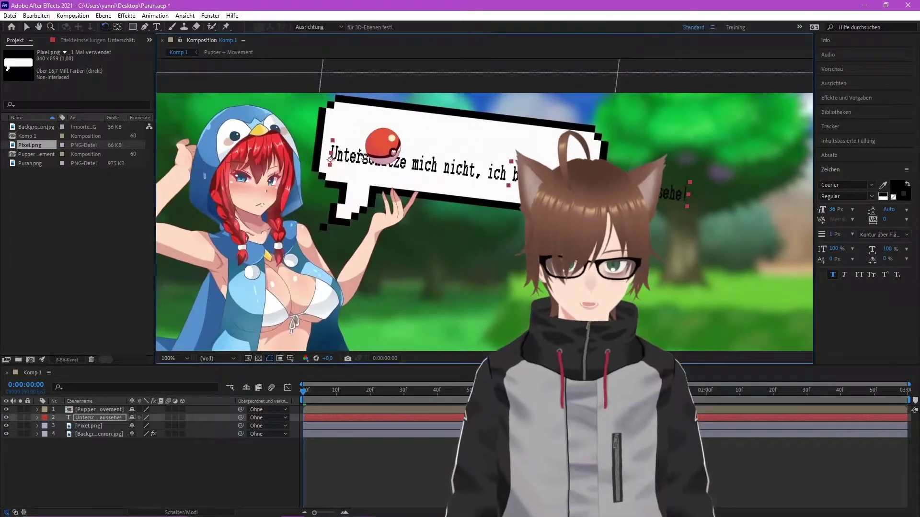
Reshape the Pixel.png speech bubble to be wider and flatter around the text line.
{"action": "left_click", "coordinate": [98, 426]}
{"action": "scroll", "coordinate": [470, 215], "scroll_direction": "down", "scroll_amount": 1}
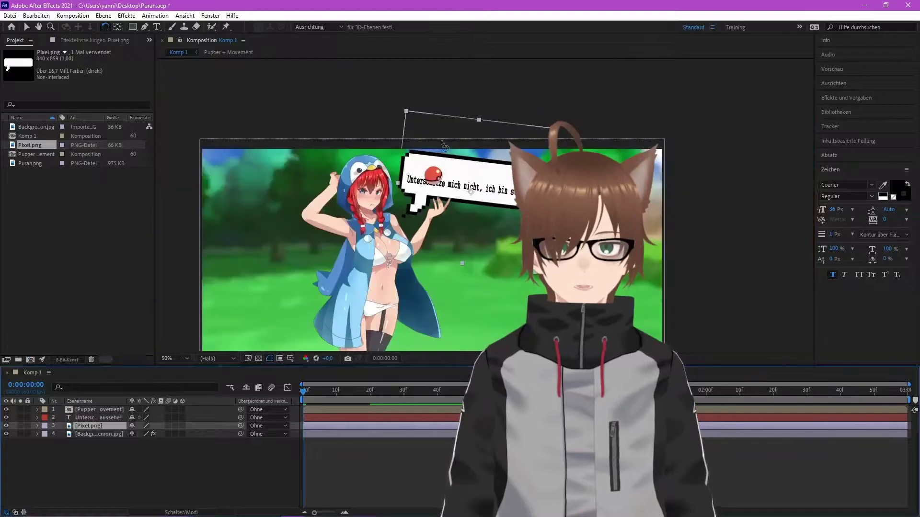
{"action": "left_click_drag", "start_coordinate": [474, 139], "coordinate": [474, 148]}
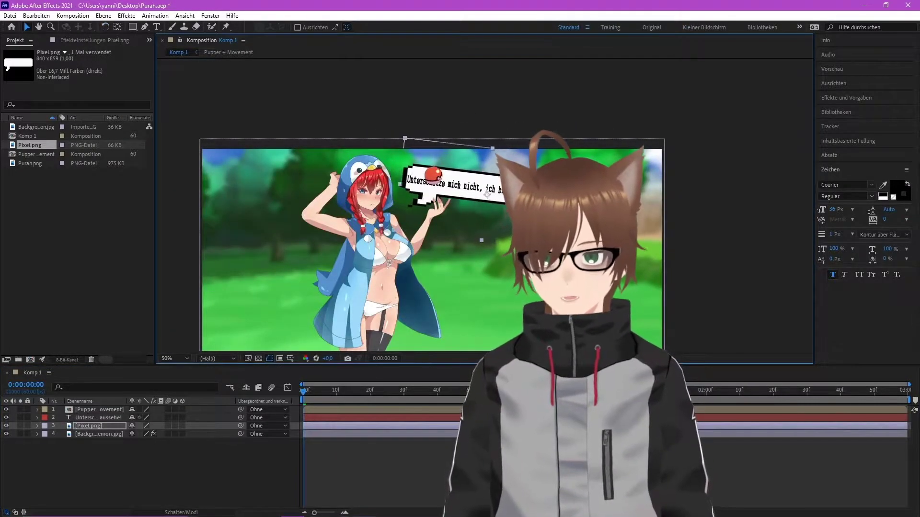
Resize and reposition the speech text so the full sentence sits inside the speech bubble.
{"action": "key", "text": "period"}
{"action": "left_click", "coordinate": [104, 417]}
{"action": "left_click_drag", "start_coordinate": [355, 158], "coordinate": [346, 156]}
{"action": "left_click_drag", "start_coordinate": [677, 175], "coordinate": [646, 171]}
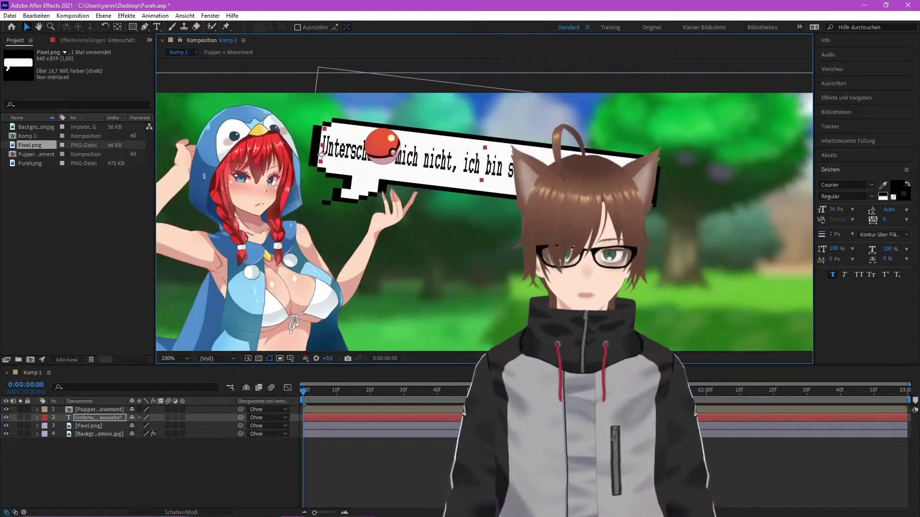
{"action": "left_click_drag", "start_coordinate": [492, 152], "coordinate": [494, 151]}
{"action": "left_click", "coordinate": [147, 439]}
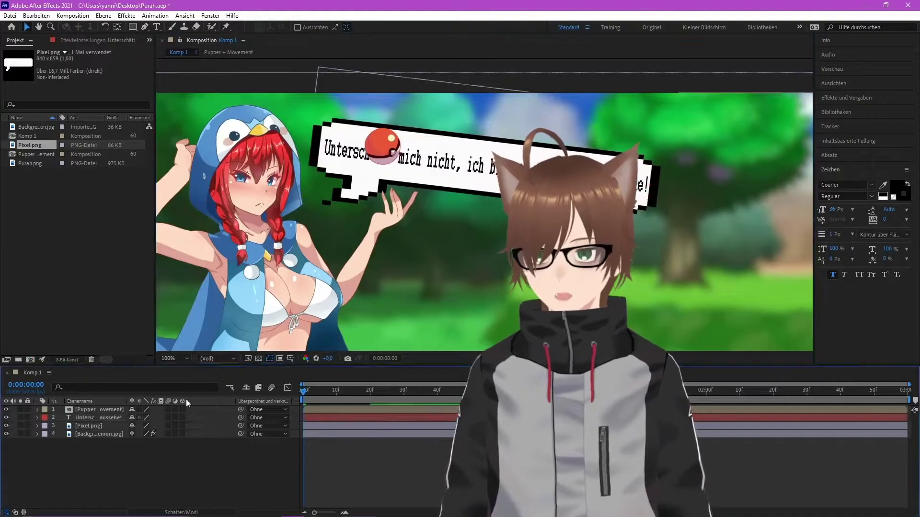
Precompose the speech text and Pixel.png layers into a composition named "Text".
{"action": "left_click", "coordinate": [91, 426]}
{"action": "left_click", "coordinate": [90, 418], "text": "shift"}
{"action": "right_click", "coordinate": [90, 418]}
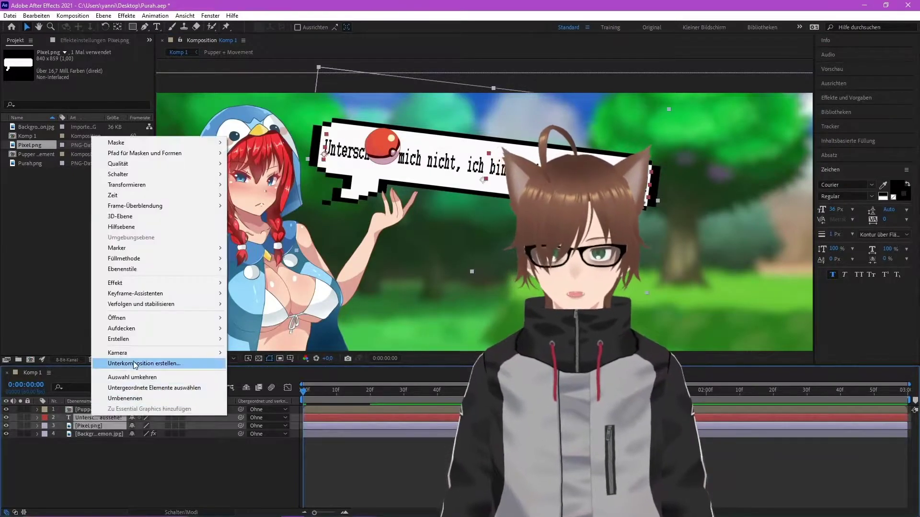
{"action": "left_click", "coordinate": [135, 365]}
{"action": "key", "text": "Return"}
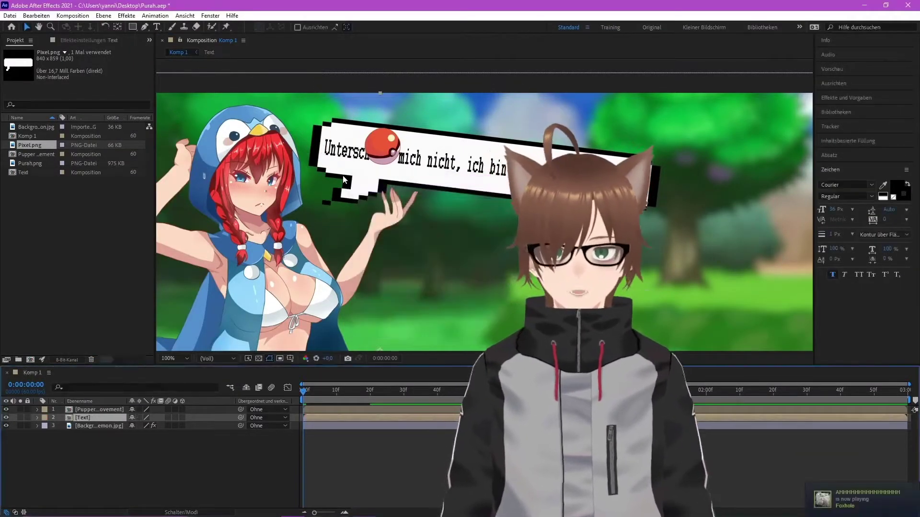
Shift the speech bubble slightly lower and closer to the character, and save the project.
{"action": "mouse_move", "coordinate": [334, 161]}
{"action": "left_mouse_down"}
{"action": "mouse_move", "coordinate": [333, 180]}
{"action": "mouse_move", "coordinate": [325, 174]}
{"action": "left_mouse_up"}
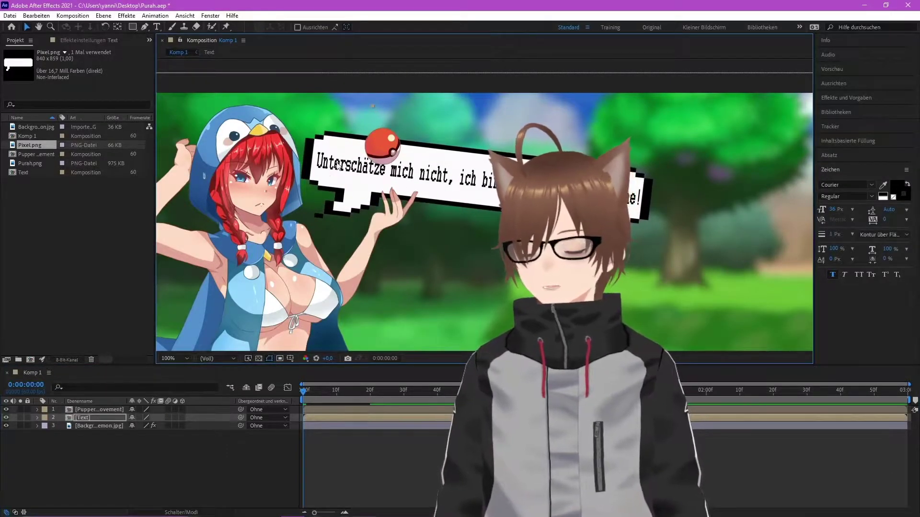
{"action": "left_click", "coordinate": [105, 409], "text": "shift"}
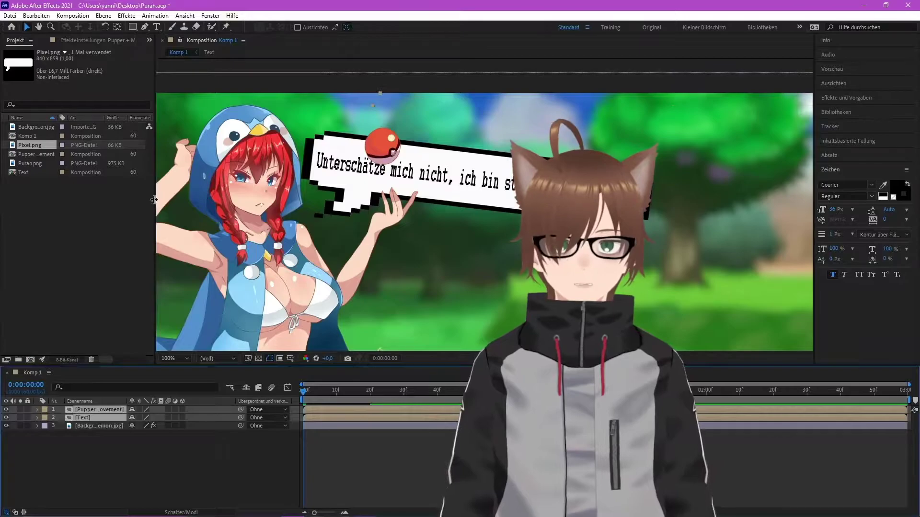
{"action": "left_click", "coordinate": [10, 15]}
{"action": "left_click", "coordinate": [33, 103]}
Precompose the character movement composition and the Text layer into a composition named "Puppet Tool".
{"action": "right_click", "coordinate": [90, 411]}
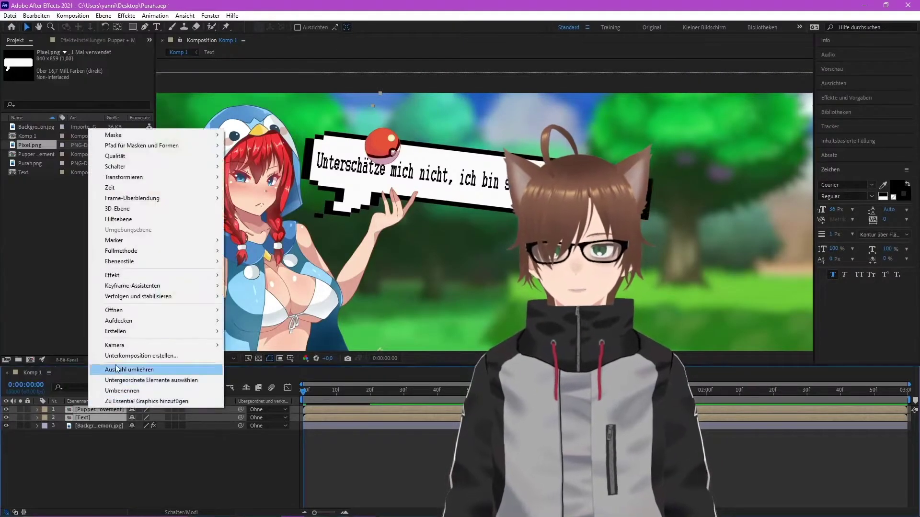
{"action": "left_click", "coordinate": [117, 356]}
{"action": "type", "text": "Puppet T"}
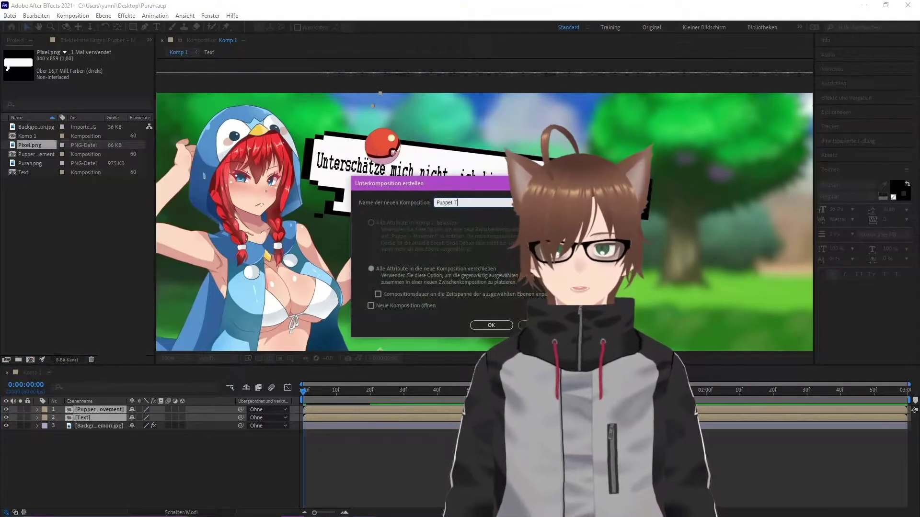
{"action": "type", "text": "ool"}
{"action": "key", "text": "Return"}
Place a puppet pin on the character's lower leg in the Puppet Tool layer of Komp 1.
{"action": "left_click", "coordinate": [39, 28]}
{"action": "left_click_drag", "start_coordinate": [286, 288], "coordinate": [330, 99]}
{"action": "scroll", "coordinate": [397, 196], "scroll_direction": "down", "scroll_amount": 1}
{"action": "left_click_drag", "start_coordinate": [398, 197], "coordinate": [404, 201]}
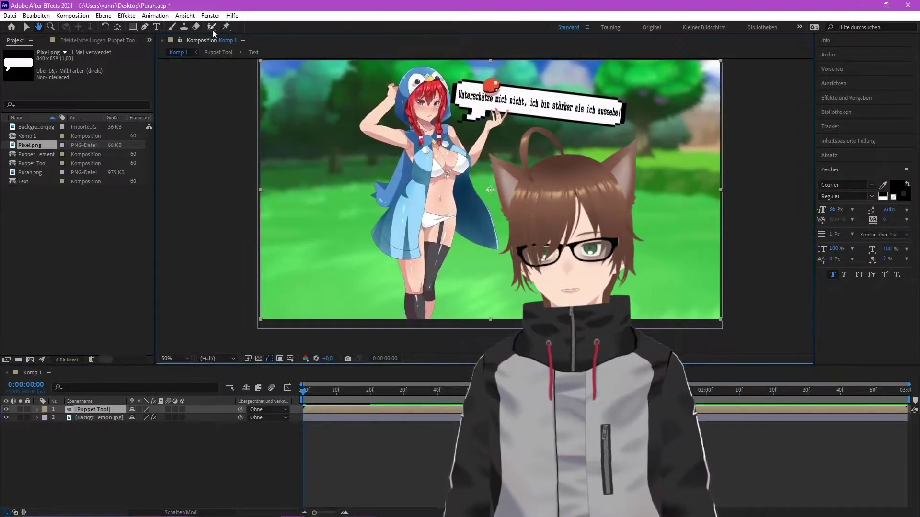
{"action": "left_click", "coordinate": [420, 304]}
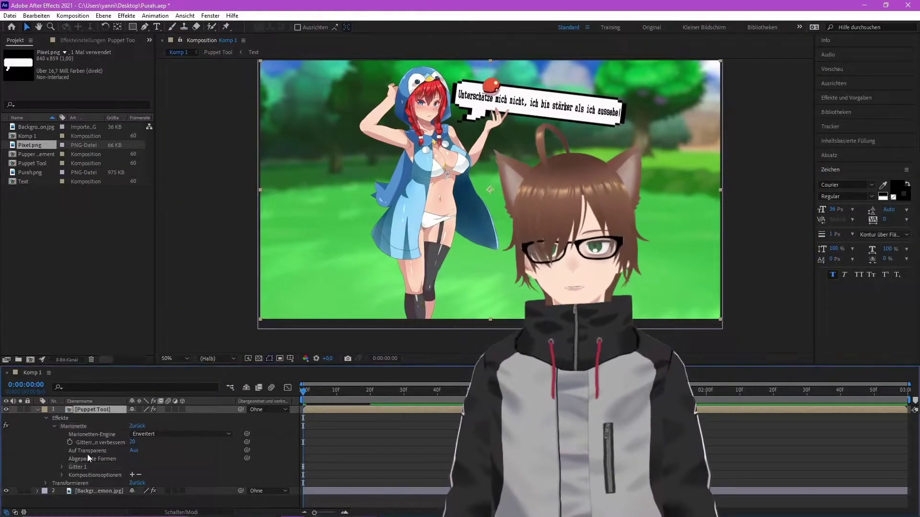
Inside the Puppet Tool composition, place puppet pins on the character's leg, coat, tail, cape, chest, elbow, hood and hand, and on the ball.
{"action": "double_click", "coordinate": [89, 409]}
{"action": "left_click", "coordinate": [226, 27]}
{"action": "left_click", "coordinate": [415, 322]}
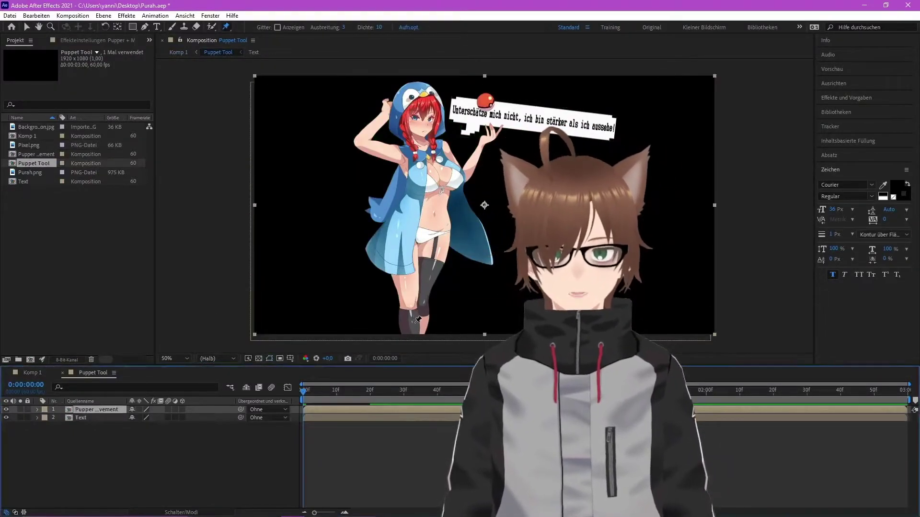
{"action": "left_click", "coordinate": [386, 244]}
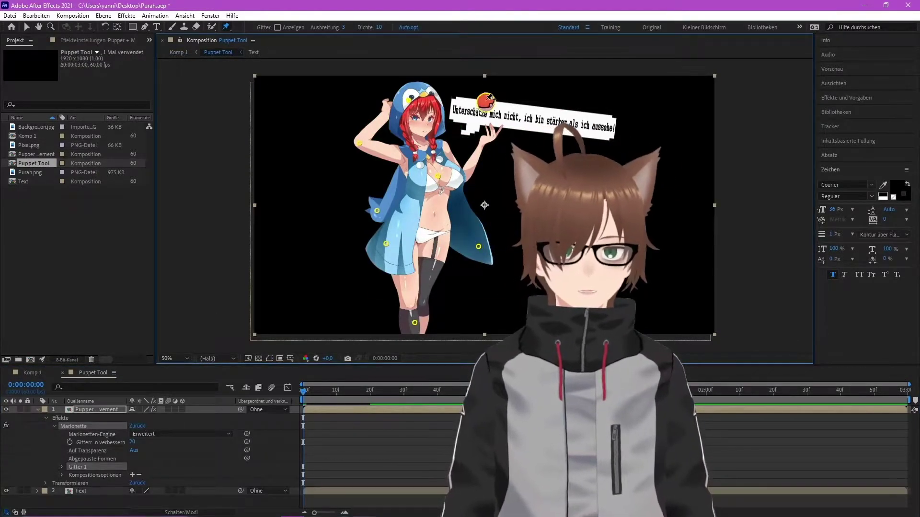
{"action": "left_click", "coordinate": [486, 100]}
Move the puppet pins of the character and the ball slightly upward at 0:00:01:30 and preview the motion.
{"action": "left_click", "coordinate": [39, 28]}
{"action": "left_click_drag", "start_coordinate": [293, 121], "coordinate": [265, 127]}
{"action": "scroll", "coordinate": [265, 127], "scroll_direction": "up", "scroll_amount": 1}
{"action": "left_click", "coordinate": [175, 358]}
{"action": "left_click", "coordinate": [202, 191]}
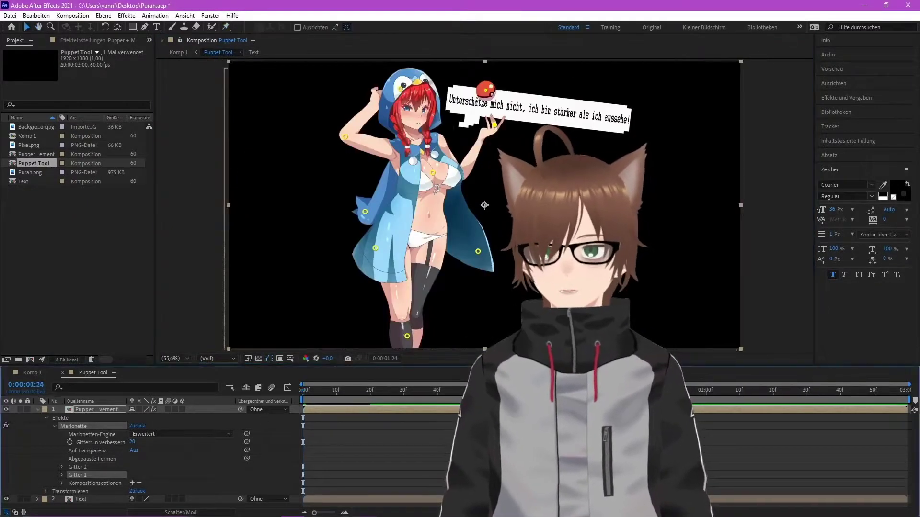
{"action": "left_click_drag", "start_coordinate": [478, 246], "coordinate": [479, 242]}
{"action": "left_click_drag", "start_coordinate": [375, 248], "coordinate": [369, 203]}
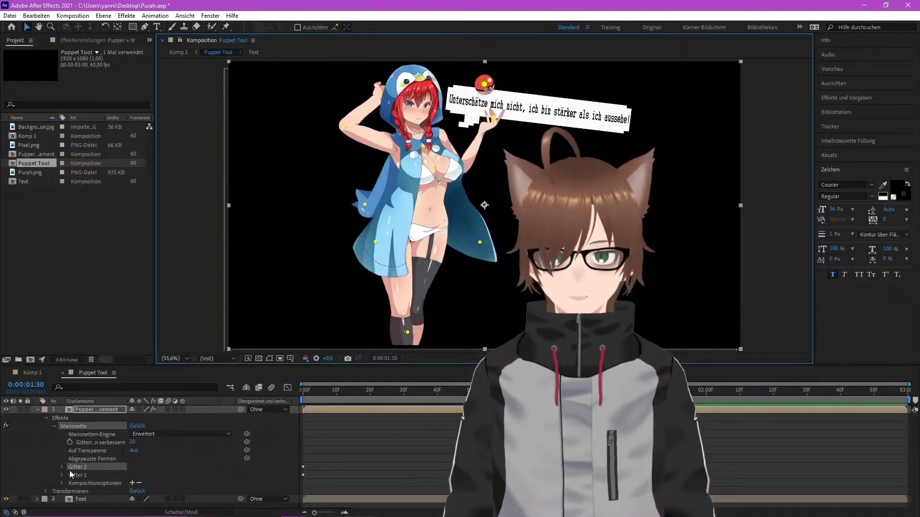
{"action": "key", "text": "space"}
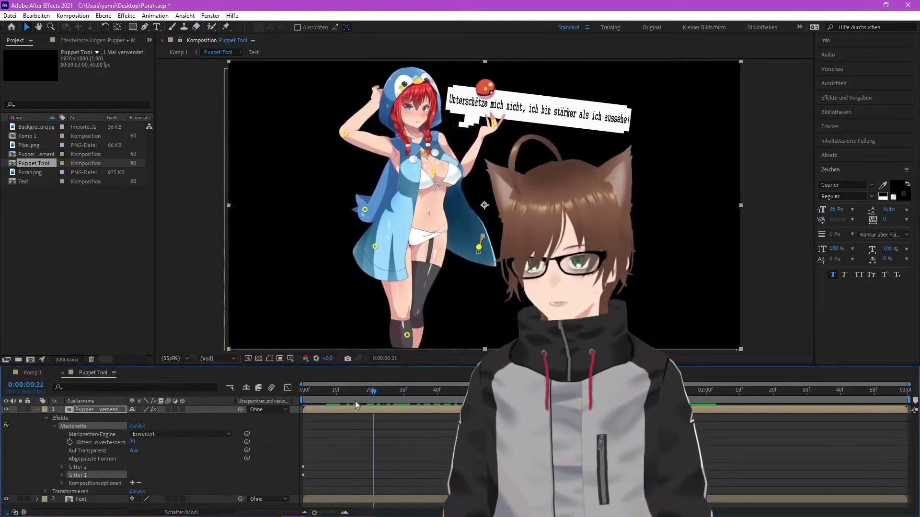
{"action": "key", "text": "space"}
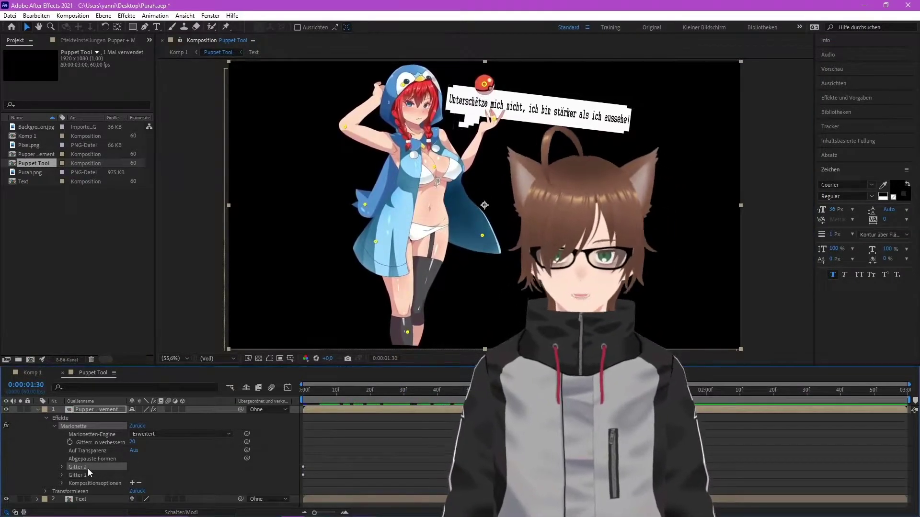
Place a puppet pin in the middle of the speech bubble on the Text layer at 0:00:00:00.
{"action": "left_click", "coordinate": [38, 410]}
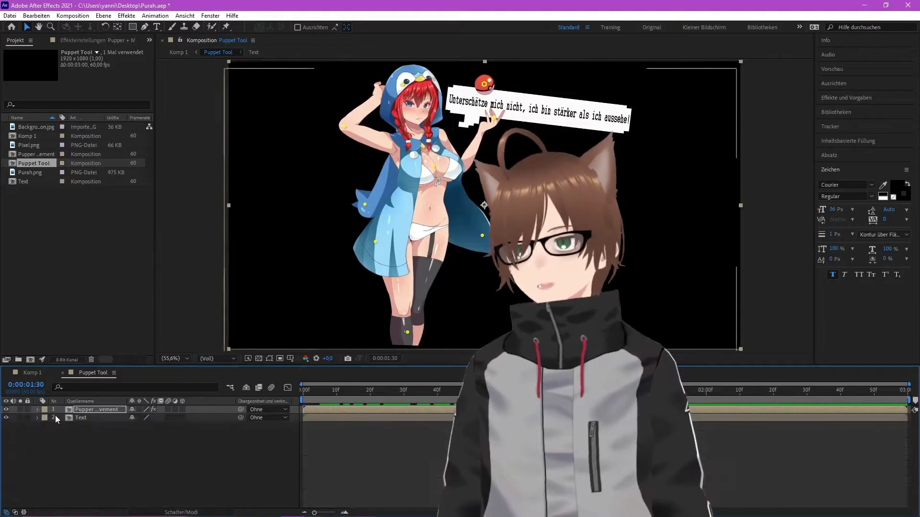
{"action": "left_click", "coordinate": [81, 418]}
{"action": "left_click_drag", "start_coordinate": [329, 393], "coordinate": [302, 393]}
{"action": "left_click", "coordinate": [226, 27]}
{"action": "left_click", "coordinate": [529, 107]}
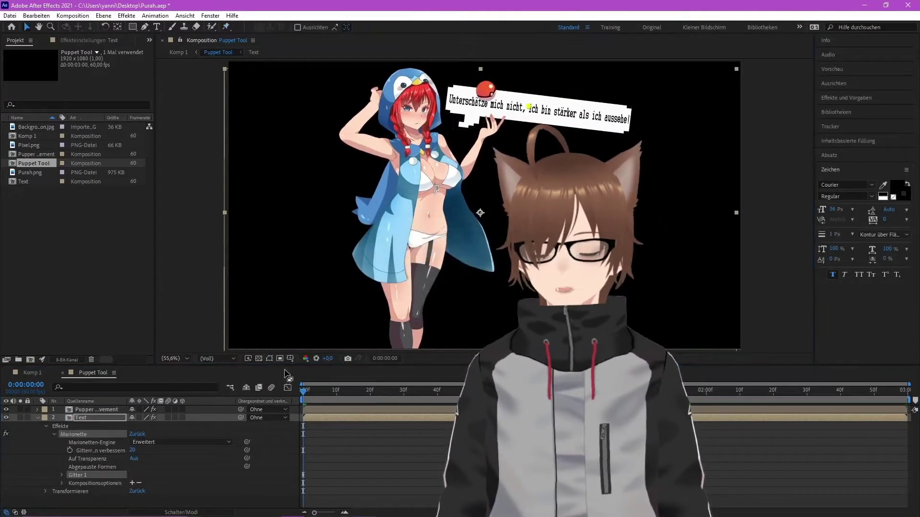
Raise the speech bubble's puppet pin slightly at 0:00:01:30 and preview the motion.
{"action": "left_click", "coordinate": [605, 389]}
{"action": "key", "text": "v"}
{"action": "left_click_drag", "start_coordinate": [533, 109], "coordinate": [533, 104]}
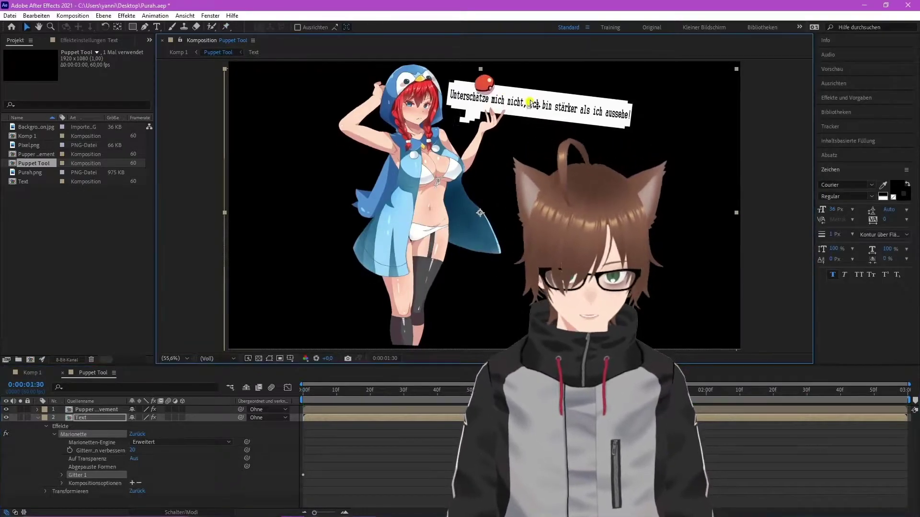
{"action": "key", "text": "space"}
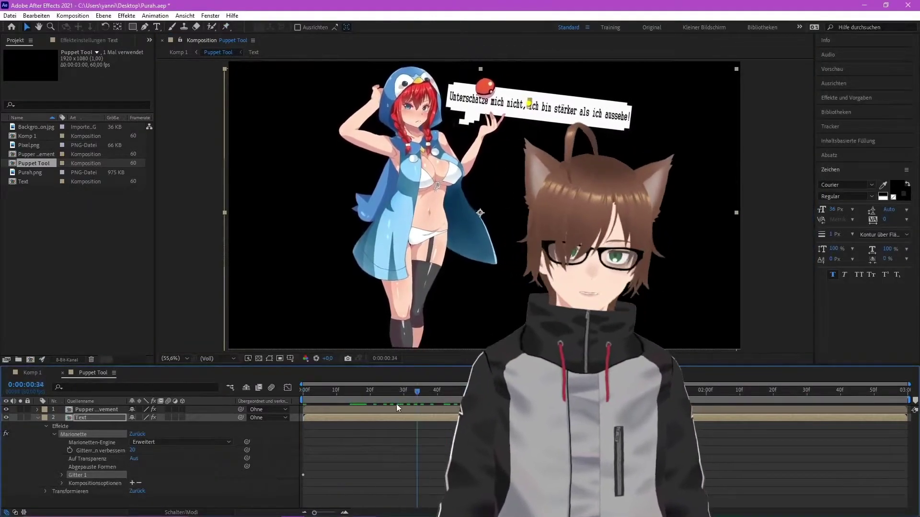
{"action": "key", "text": "space"}
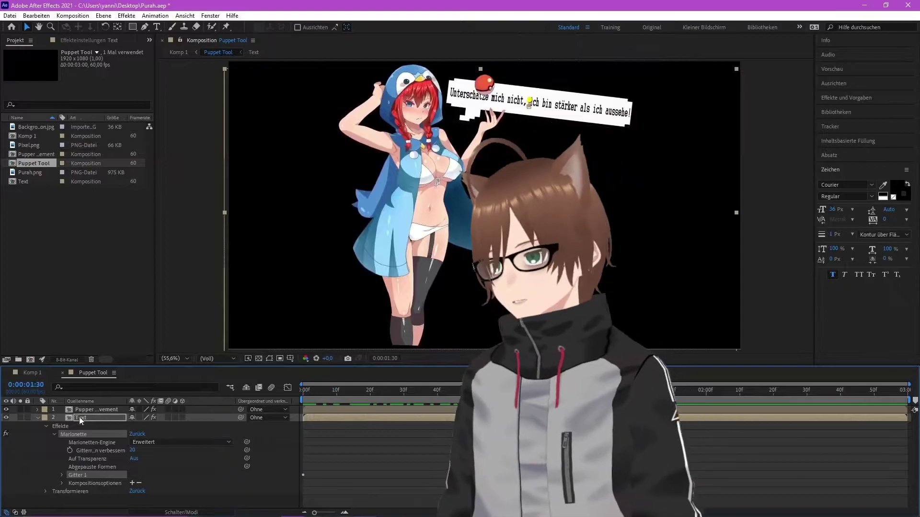
Copy the first Position keyframe of the ball's puppet pin to 0:00:02:59.
{"action": "left_click", "coordinate": [83, 410]}
{"action": "left_click", "coordinate": [37, 410]}
{"action": "left_click", "coordinate": [62, 467]}
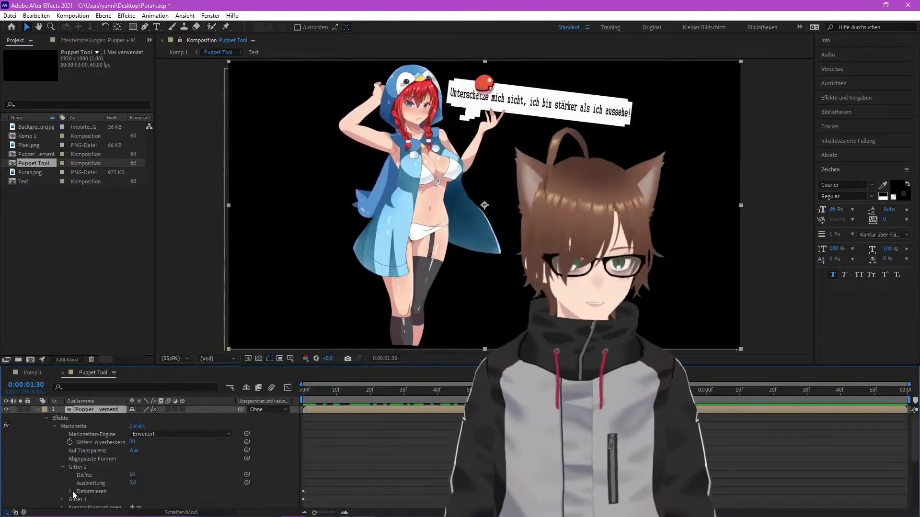
{"action": "left_click", "coordinate": [71, 491]}
{"action": "scroll", "coordinate": [79, 460], "scroll_direction": "down", "scroll_amount": 2}
{"action": "left_click", "coordinate": [78, 451]}
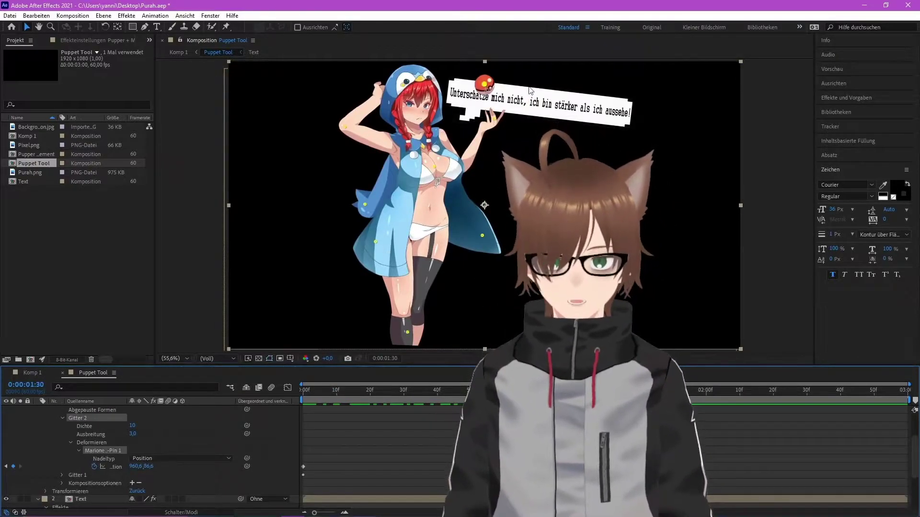
{"action": "left_click", "coordinate": [106, 27]}
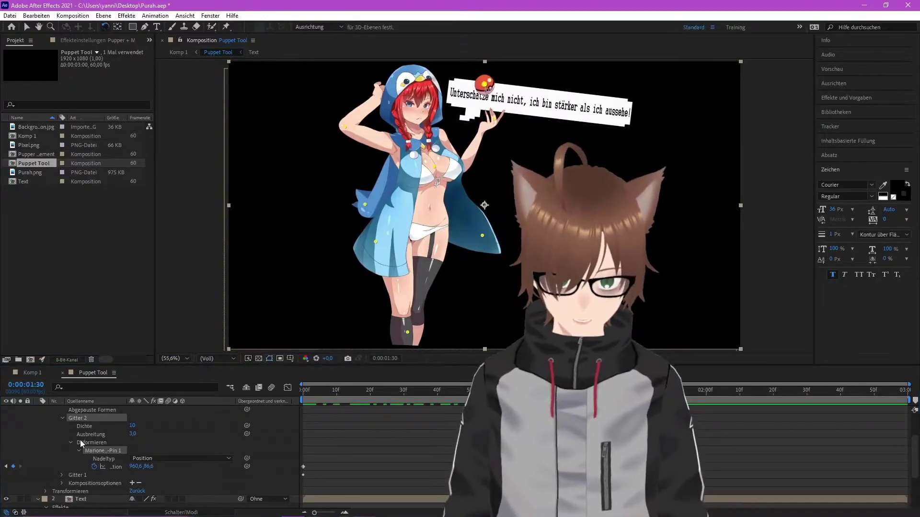
{"action": "key", "text": "v"}
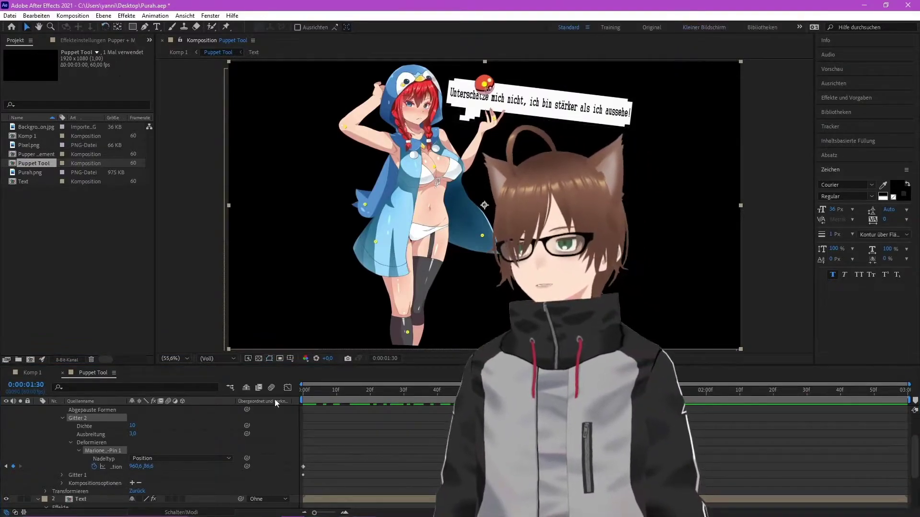
{"action": "left_click_drag", "start_coordinate": [304, 468], "coordinate": [908, 479]}
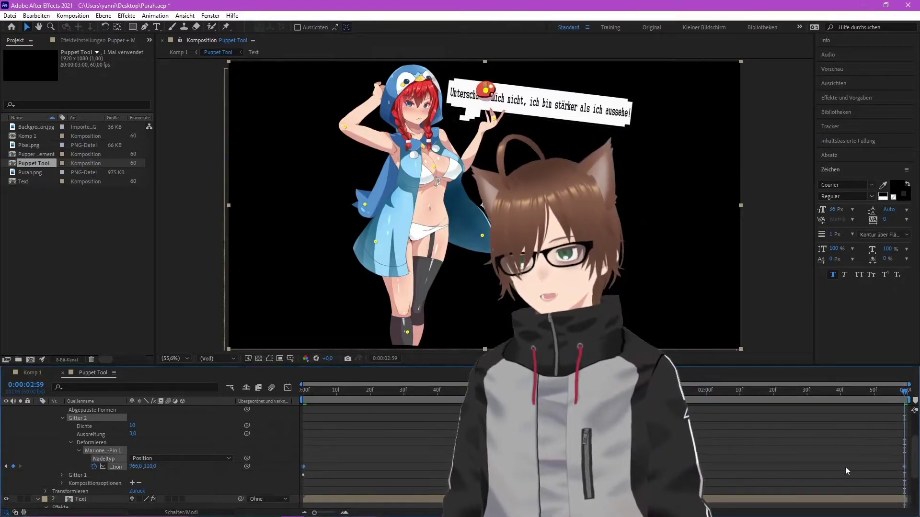
Copy the starting Position keyframes of all puppet pins in Gitter 1 to 0:00:02:59 and apply Easy Ease to the keyframes.
{"action": "left_click", "coordinate": [78, 451]}
{"action": "left_click", "coordinate": [71, 443]}
{"action": "left_click", "coordinate": [62, 418]}
{"action": "left_click", "coordinate": [62, 426]}
{"action": "left_click", "coordinate": [70, 451]}
{"action": "scroll", "coordinate": [88, 464], "scroll_direction": "down", "scroll_amount": 1}
{"action": "left_click", "coordinate": [98, 479], "text": "shift"}
{"action": "left_click", "coordinate": [78, 480]}
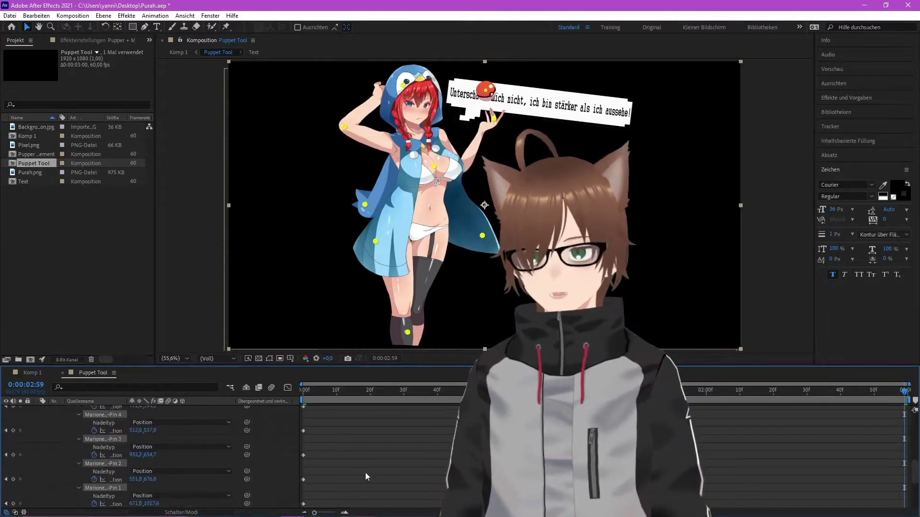
{"action": "left_click_drag", "start_coordinate": [302, 511], "coordinate": [906, 460]}
{"action": "key", "text": "ctrl+v"}
{"action": "key", "text": "F9"}
{"action": "left_click_drag", "start_coordinate": [364, 392], "coordinate": [205, 406]}
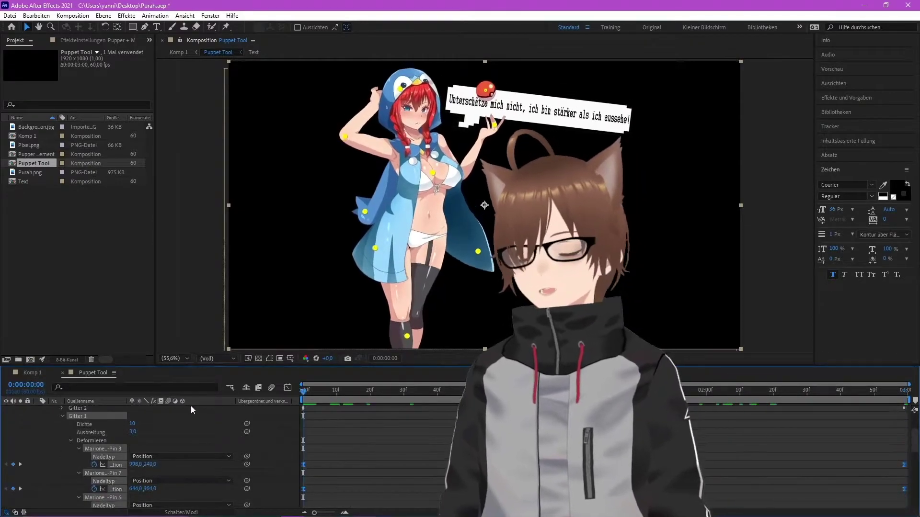
Copy the starting Position keyframe of the Text layer's puppet pin to 0:00:02:59.
{"action": "scroll", "coordinate": [204, 409], "scroll_direction": "up", "scroll_amount": 3}
{"action": "left_click", "coordinate": [38, 409]}
{"action": "left_click", "coordinate": [38, 417]}
{"action": "left_click", "coordinate": [62, 474]}
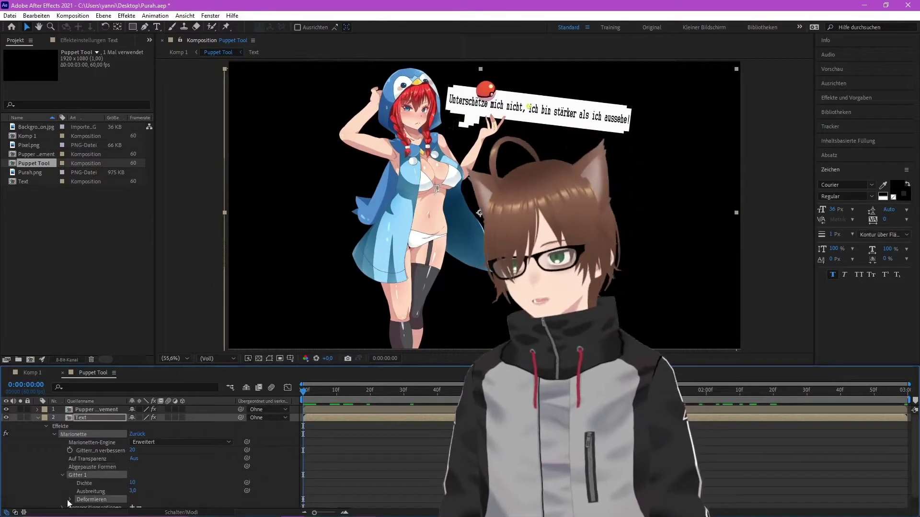
{"action": "left_click", "coordinate": [70, 499]}
{"action": "scroll", "coordinate": [76, 490], "scroll_direction": "down", "scroll_amount": 1}
{"action": "left_click", "coordinate": [78, 489]}
{"action": "scroll", "coordinate": [78, 488], "scroll_direction": "down", "scroll_amount": 1}
{"action": "left_click_drag", "start_coordinate": [331, 474], "coordinate": [302, 499]}
{"action": "left_click_drag", "start_coordinate": [878, 396], "coordinate": [909, 399]}
{"action": "key", "text": "ctrl+v"}
Apply Easy Ease to the Text pin's Position keyframes and preview the looping animation.
{"action": "left_click_drag", "start_coordinate": [300, 471], "coordinate": [905, 496]}
{"action": "key", "text": "F9"}
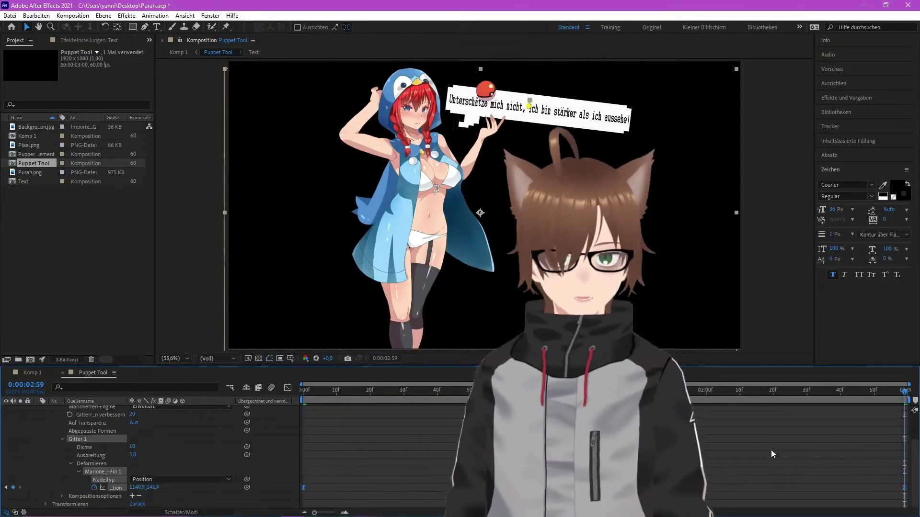
{"action": "key", "text": "space"}
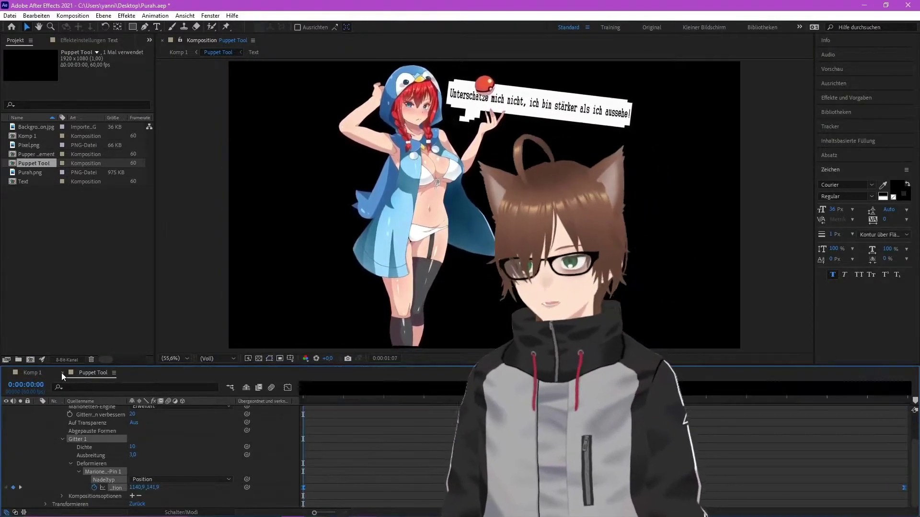
Return to Komp 1, play it back and enlarge the Puppet Tool layer slightly beyond the frame.
{"action": "left_click", "coordinate": [62, 374]}
{"action": "key", "text": "space"}
{"action": "left_click_drag", "start_coordinate": [720, 190], "coordinate": [727, 192]}
{"action": "left_click", "coordinate": [171, 357]}
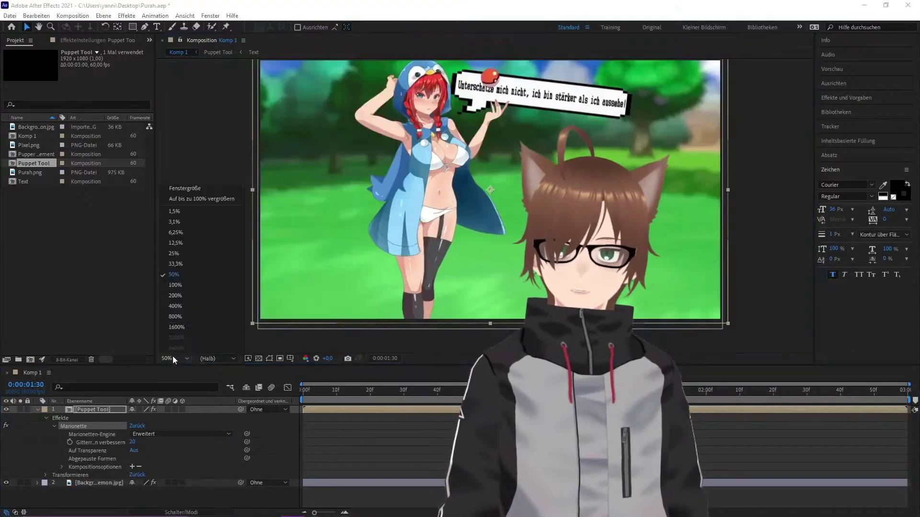
{"action": "left_click", "coordinate": [201, 198]}
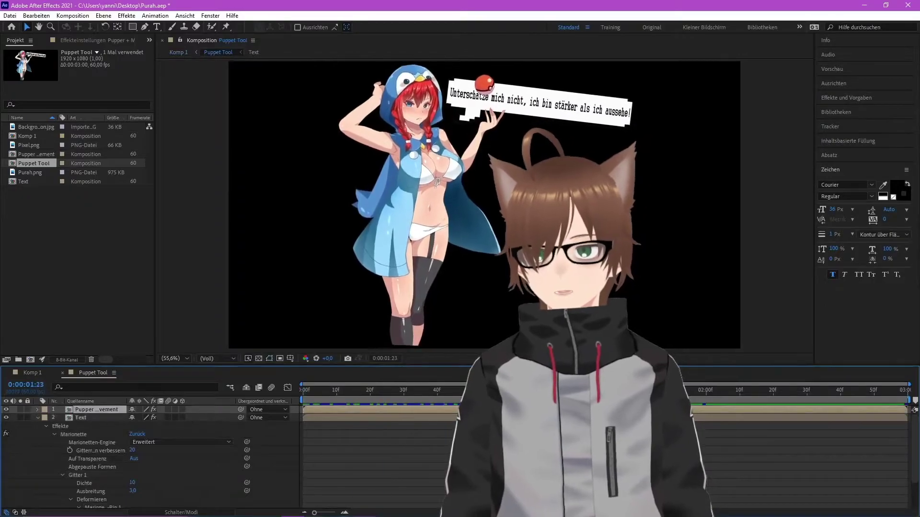
Preview the character's puppet animation in the Puppet Tool composition and nudge the hood's pin slightly upward.
{"action": "left_click", "coordinate": [88, 417]}
{"action": "left_click", "coordinate": [91, 410]}
{"action": "left_click", "coordinate": [225, 27]}
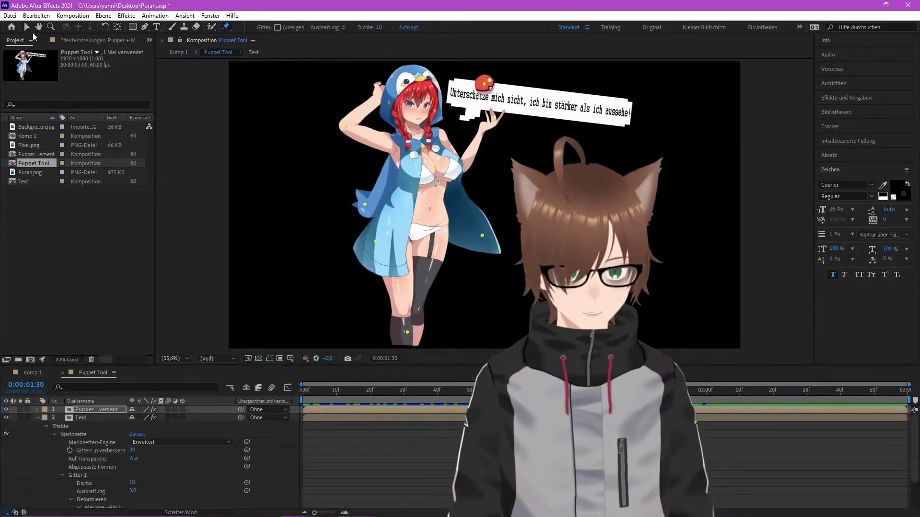
{"action": "left_click", "coordinate": [402, 86]}
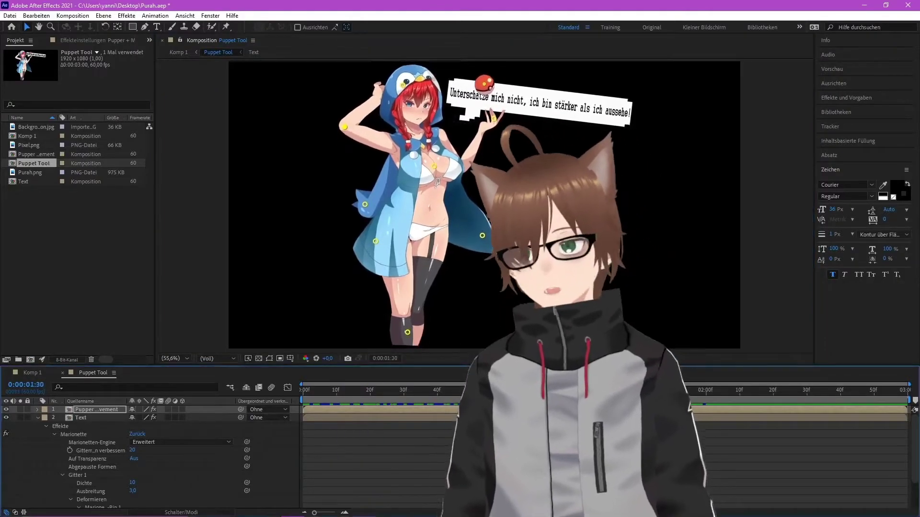
{"action": "key", "text": "space"}
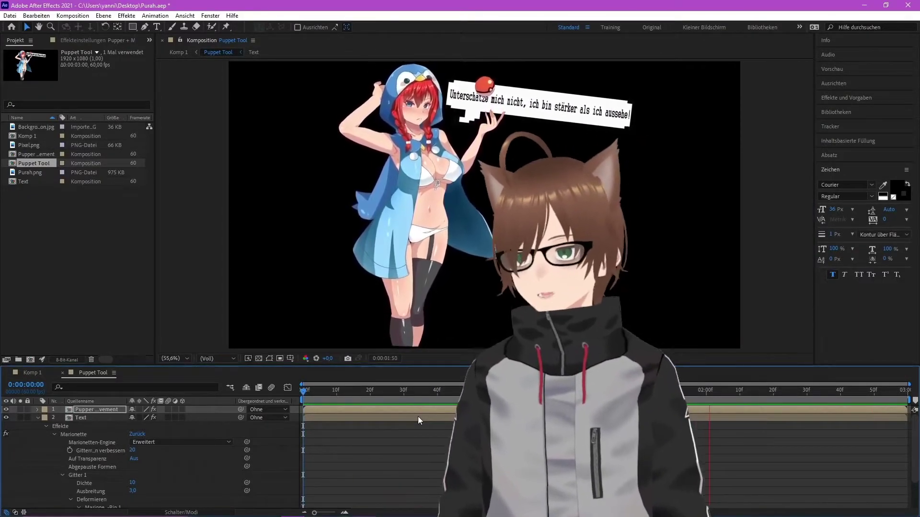
{"action": "key", "text": "space"}
{"action": "left_click_drag", "start_coordinate": [407, 83], "coordinate": [405, 81]}
Play the adjusted puppet animation from the beginning and return to Komp 1.
{"action": "left_click", "coordinate": [302, 389]}
{"action": "key", "text": "space"}
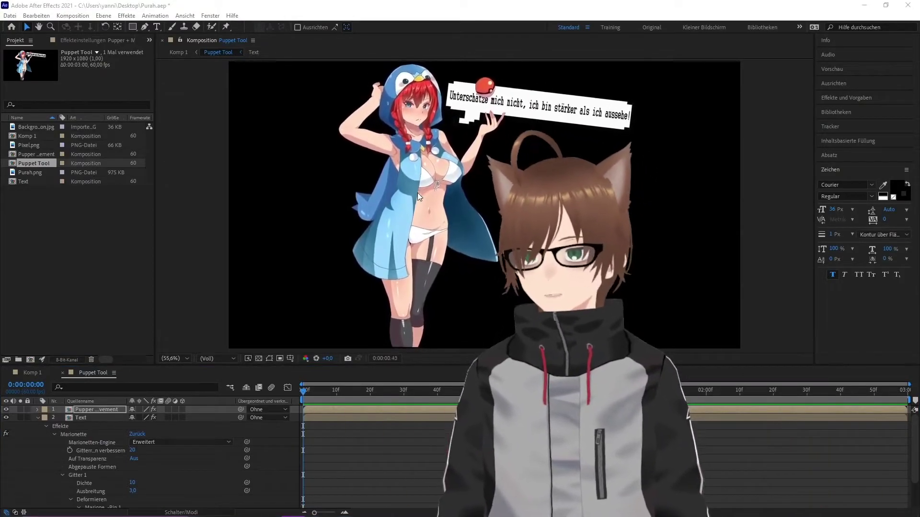
{"action": "left_click", "coordinate": [297, 397]}
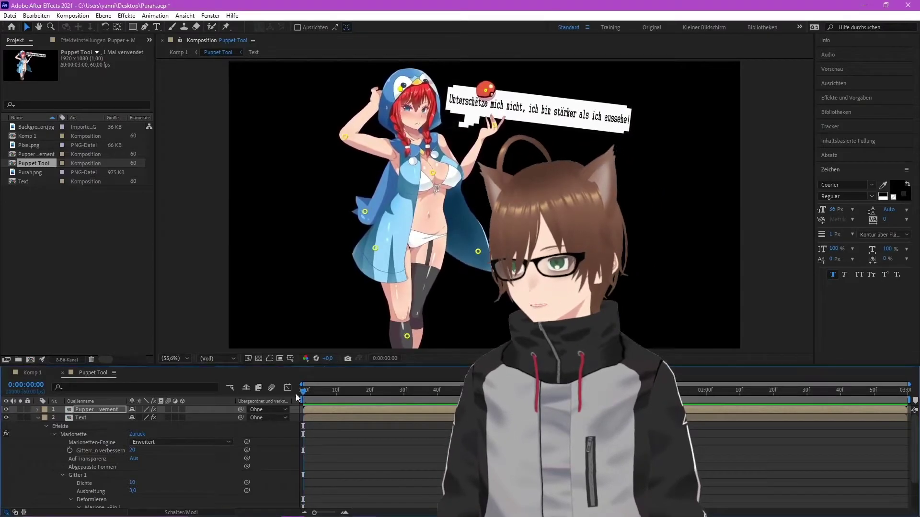
{"action": "left_click", "coordinate": [63, 372]}
{"action": "left_click", "coordinate": [37, 409]}
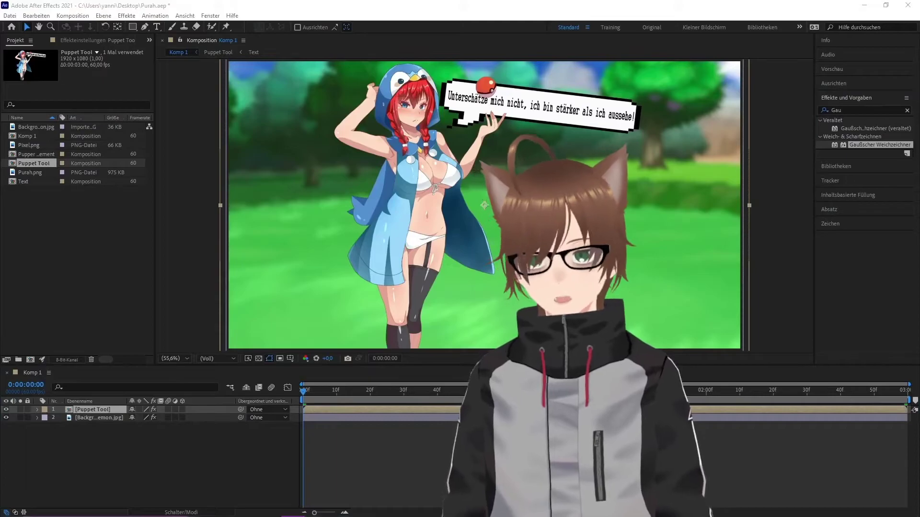
Search the effects for Wave and Wellen, and apply Komplexe Wellen to the Puppet Tool layer.
{"action": "left_click", "coordinate": [863, 109]}
{"action": "type", "text": "Wave"}
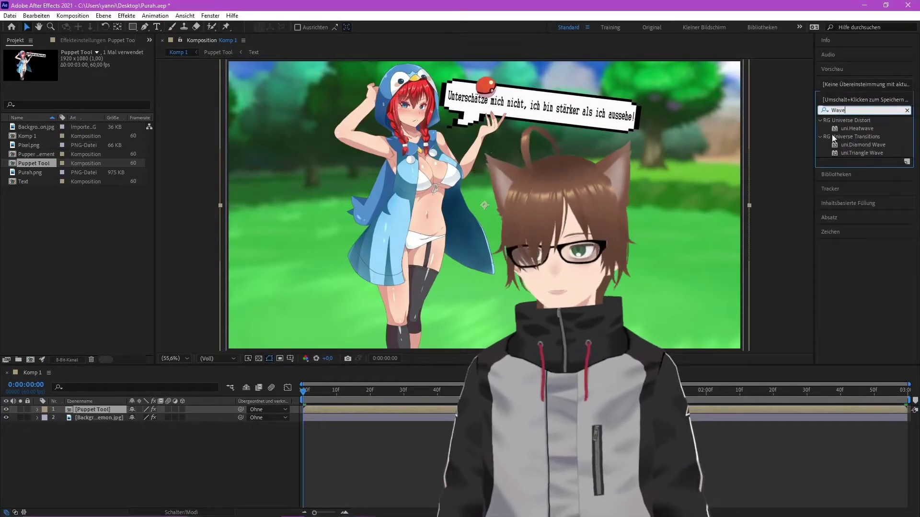
{"action": "key", "text": "BackSpace"}
{"action": "key", "text": "BackSpace"}
{"action": "key", "text": "BackSpace"}
{"action": "key", "text": "BackSpace"}
{"action": "type", "text": "Wellen"}
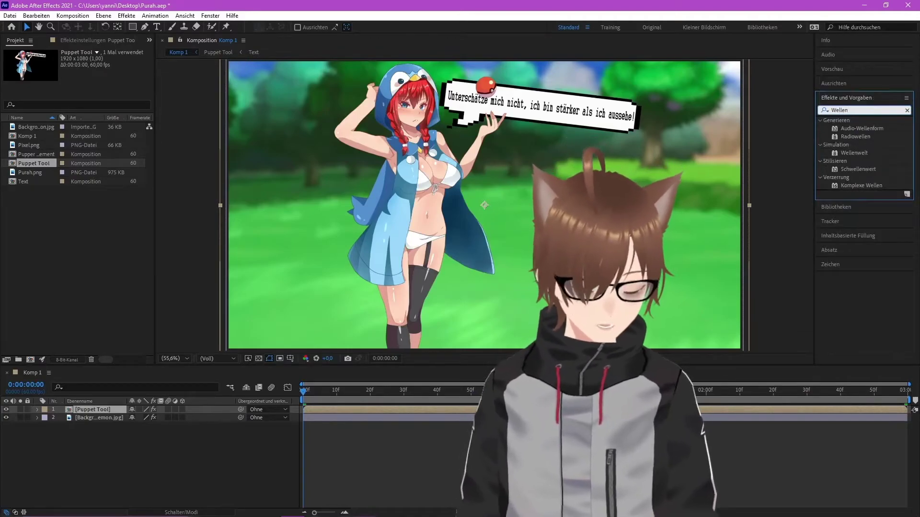
{"action": "left_click", "coordinate": [857, 110]}
{"action": "key", "text": "BackSpace"}
{"action": "key", "text": "BackSpace"}
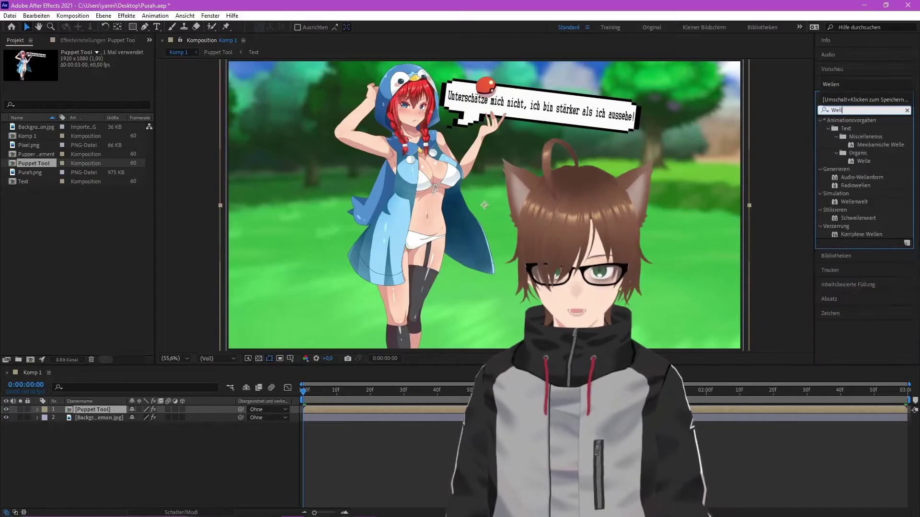
{"action": "type", "text": "en"}
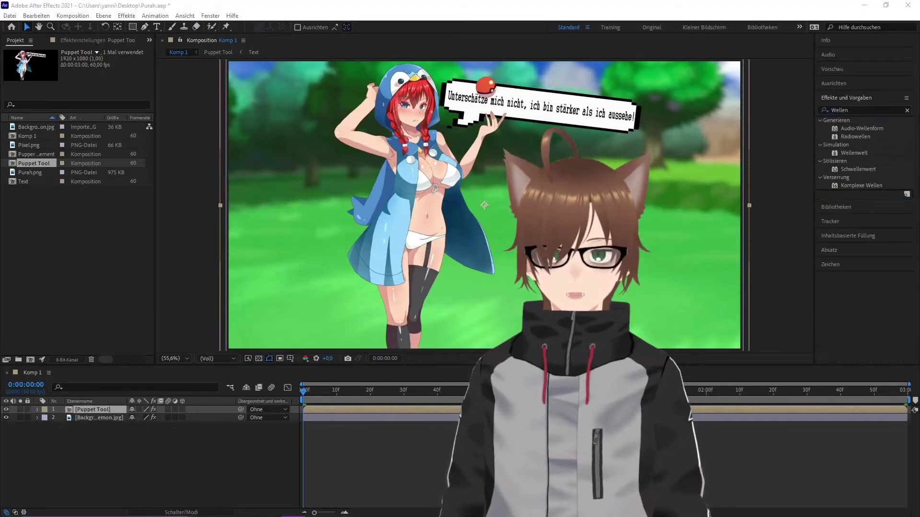
{"action": "left_click_drag", "start_coordinate": [843, 186], "coordinate": [369, 201]}
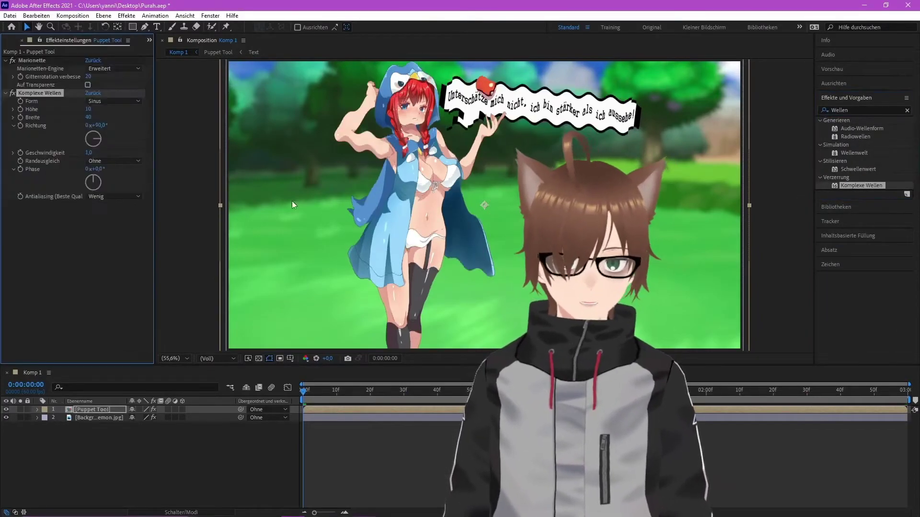
Set both the Höhe and the Breite of the Komplexe Wellen effect to 1 and check the character's distortion at other frames.
{"action": "type", "text": "1"}
{"action": "left_click", "coordinate": [114, 141]}
{"action": "left_click_drag", "start_coordinate": [337, 392], "coordinate": [689, 397]}
{"action": "left_click_drag", "start_coordinate": [89, 116], "coordinate": [576, 130]}
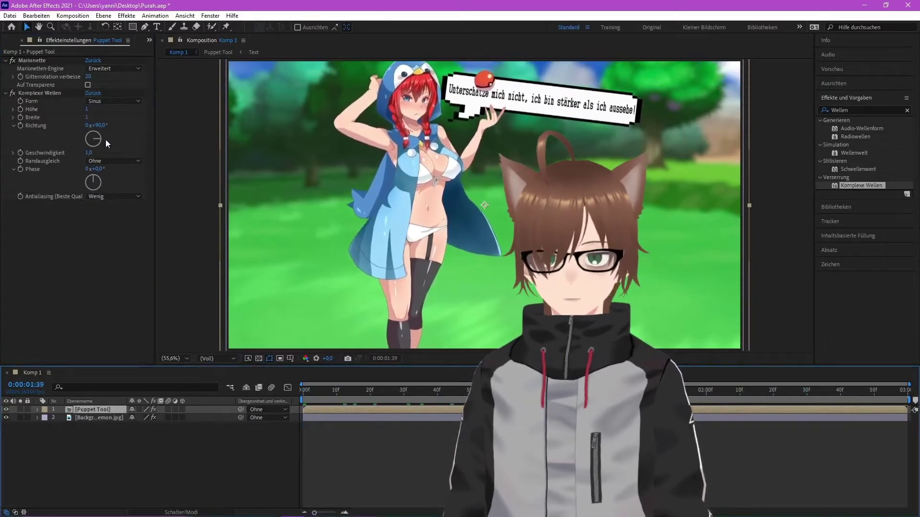
{"action": "left_click", "coordinate": [88, 117]}
{"action": "type", "text": "1"}
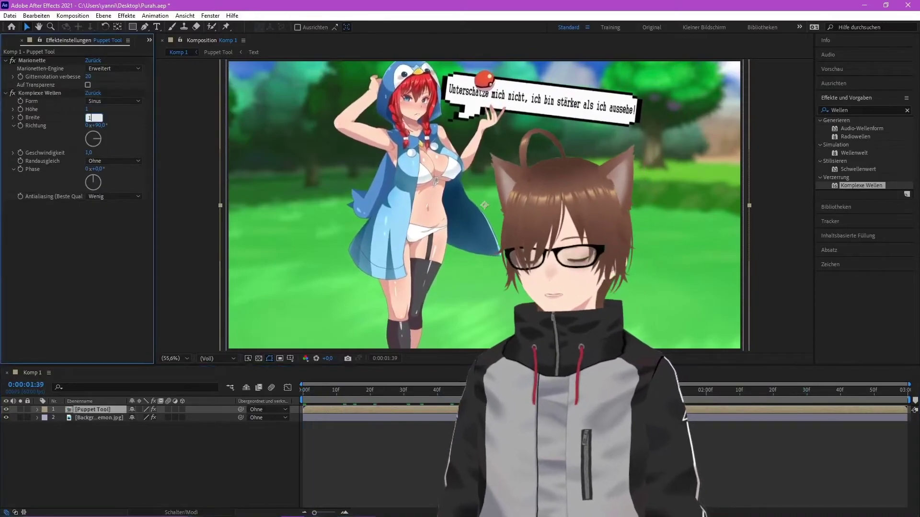
Raise the Breite of the Komplexe Wellen effect to 304 and preview the motion from the beginning.
{"action": "left_click_drag", "start_coordinate": [367, 391], "coordinate": [423, 391]}
{"action": "left_click_drag", "start_coordinate": [88, 117], "coordinate": [238, 134]}
{"action": "left_click", "coordinate": [90, 117]}
{"action": "left_click_drag", "start_coordinate": [418, 391], "coordinate": [582, 390]}
{"action": "left_click_drag", "start_coordinate": [88, 117], "coordinate": [620, 133]}
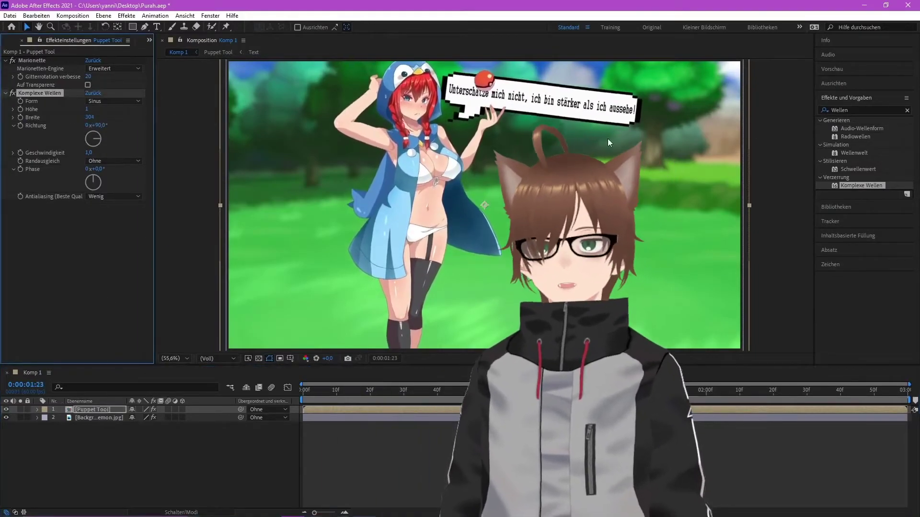
{"action": "left_click_drag", "start_coordinate": [310, 391], "coordinate": [389, 392]}
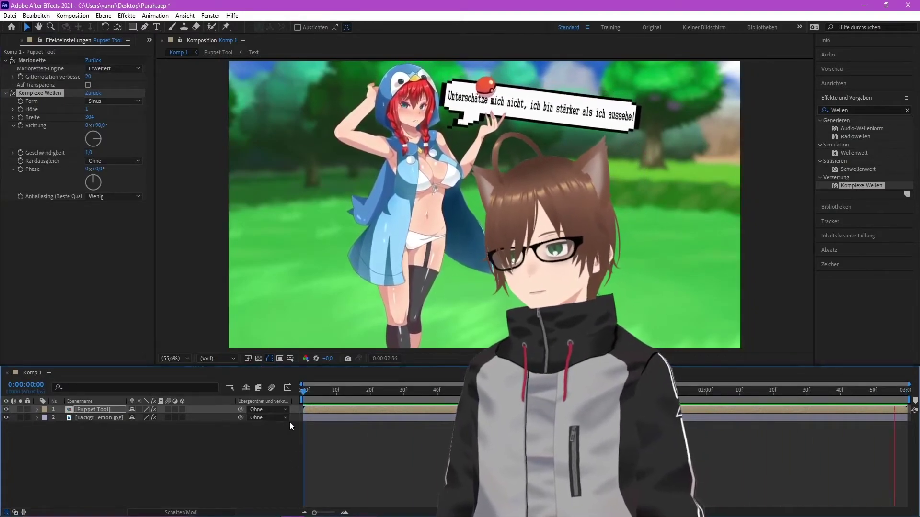
Try the Quadrat wave form on the Puppet Tool layer and switch the form back to Sinus.
{"action": "left_click", "coordinate": [109, 100]}
{"action": "left_click", "coordinate": [113, 109]}
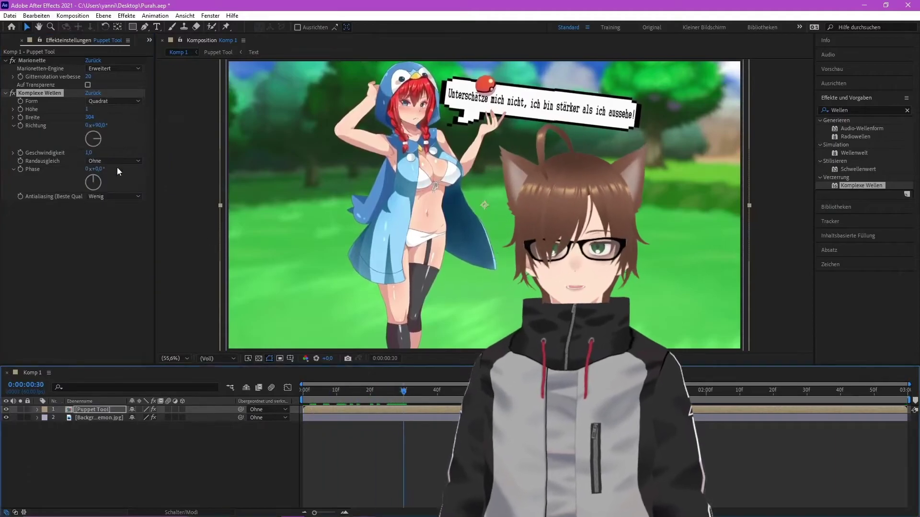
{"action": "left_click", "coordinate": [110, 101]}
{"action": "left_click", "coordinate": [108, 111]}
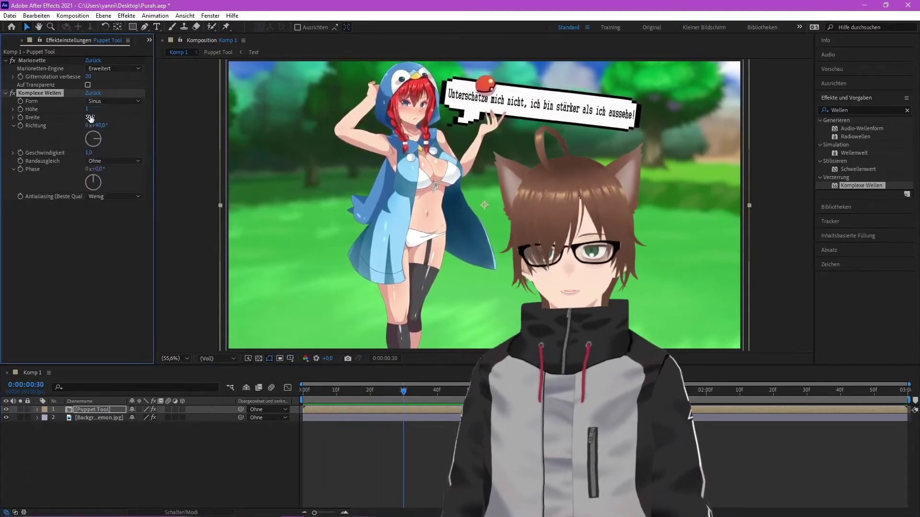
Set the Breite of the Komplexe Wellen effect to 150 and play the animation from the beginning.
{"action": "left_click", "coordinate": [7, 130]}
{"action": "left_click_drag", "start_coordinate": [93, 118], "coordinate": [91, 118]}
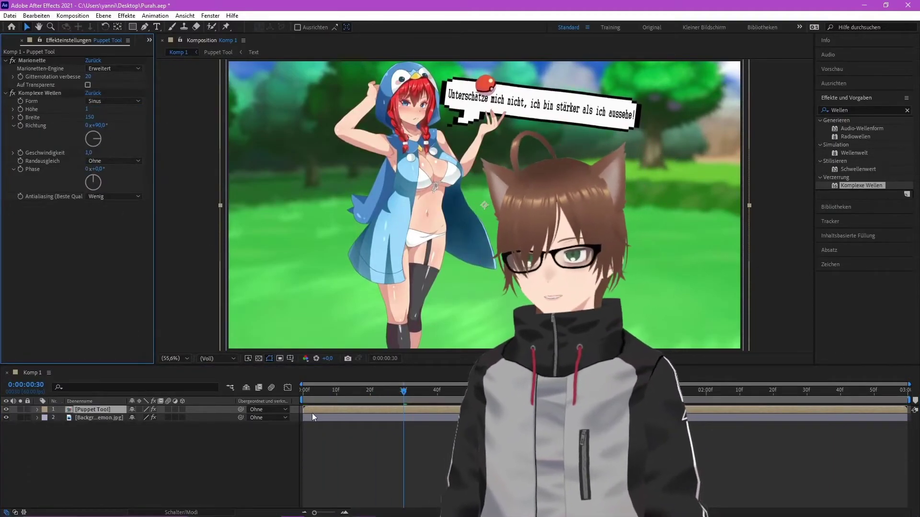
{"action": "left_click", "coordinate": [303, 390]}
{"action": "key", "text": "space"}
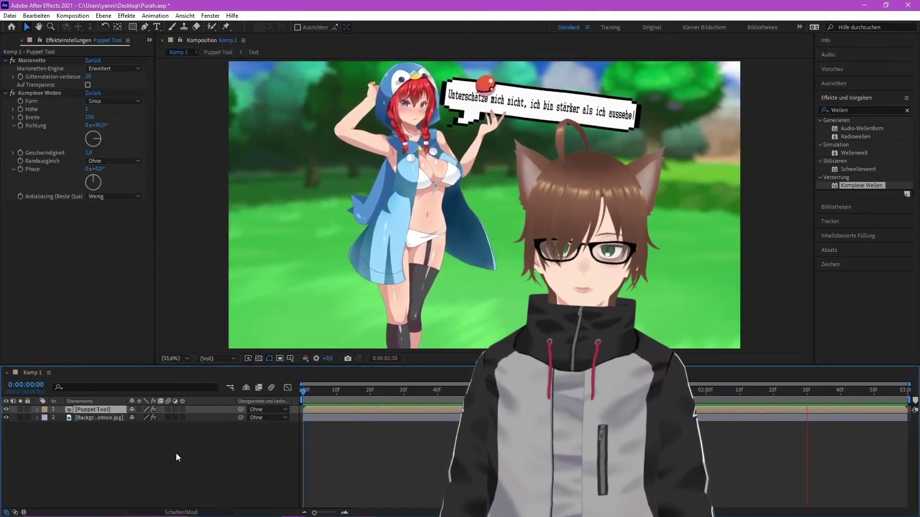
Remove the Komplexe Wellen effect from the Puppet Tool layer and replay the animation without it.
{"action": "left_click", "coordinate": [34, 94]}
{"action": "key", "text": "Delete"}
{"action": "mouse_move", "coordinate": [309, 394]}
{"action": "left_mouse_down"}
{"action": "mouse_move", "coordinate": [376, 394]}
{"action": "mouse_move", "coordinate": [301, 394]}
{"action": "left_mouse_up"}
{"action": "left_click", "coordinate": [208, 415]}
{"action": "key", "text": "space"}
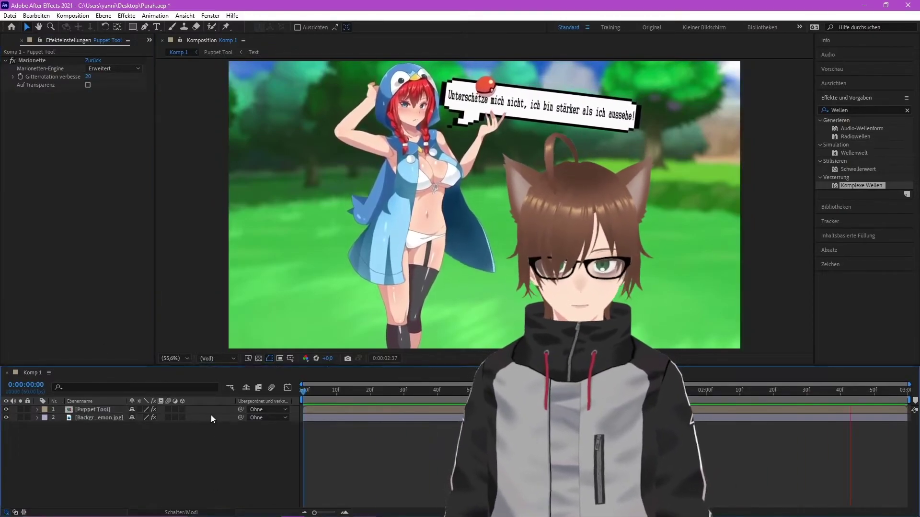
{"action": "key", "text": "space"}
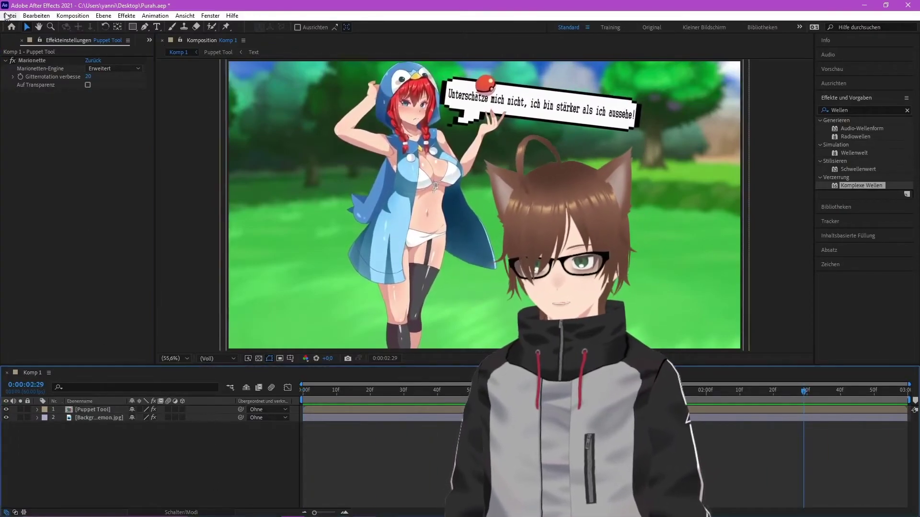
Draw a black rectangle and rotate it into a diagonal banner across the upper-left corner of the image.
{"action": "left_click", "coordinate": [133, 26]}
{"action": "mouse_move", "coordinate": [225, 158]}
{"action": "left_mouse_down"}
{"action": "mouse_move", "coordinate": [474, 214]}
{"action": "mouse_move", "coordinate": [411, 133]}
{"action": "left_mouse_up"}
{"action": "key", "text": "w"}
{"action": "key", "text": "v"}
{"action": "left_click_drag", "start_coordinate": [295, 212], "coordinate": [217, 123]}
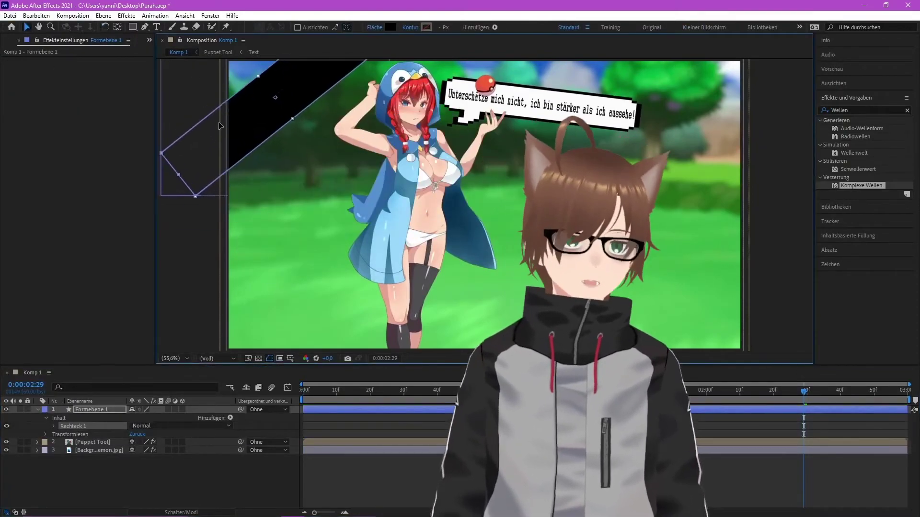
Add the text "Animated by" over the black corner banner.
{"action": "left_click", "coordinate": [157, 27]}
{"action": "left_click", "coordinate": [233, 107]}
{"action": "type", "text": "Animated by"}
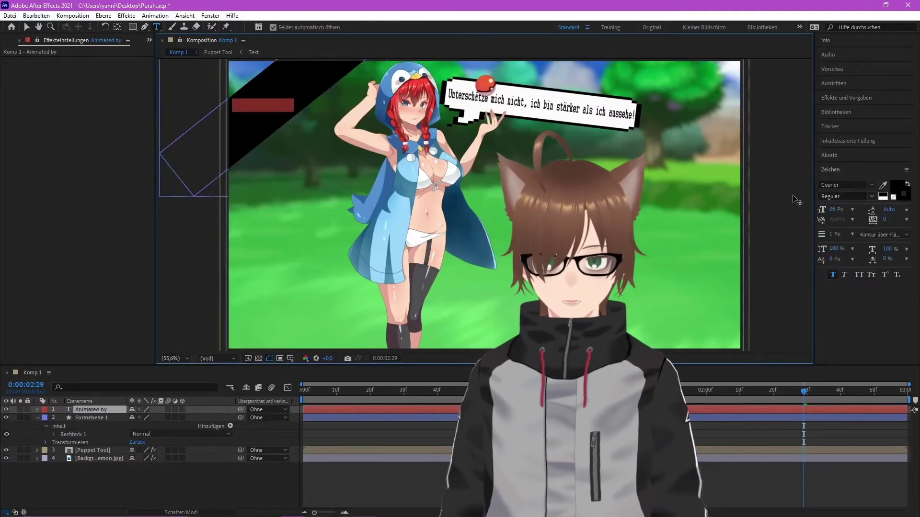
Color the "Animated by" text with the hood's blue and slant it, enlarged, along the diagonal banner.
{"action": "left_click", "coordinate": [896, 187]}
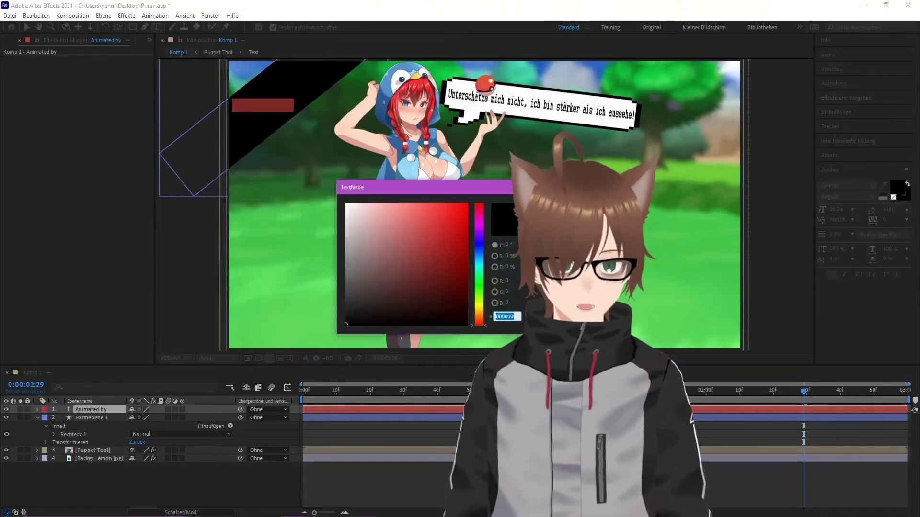
{"action": "left_click", "coordinate": [401, 68]}
{"action": "key", "text": "Return"}
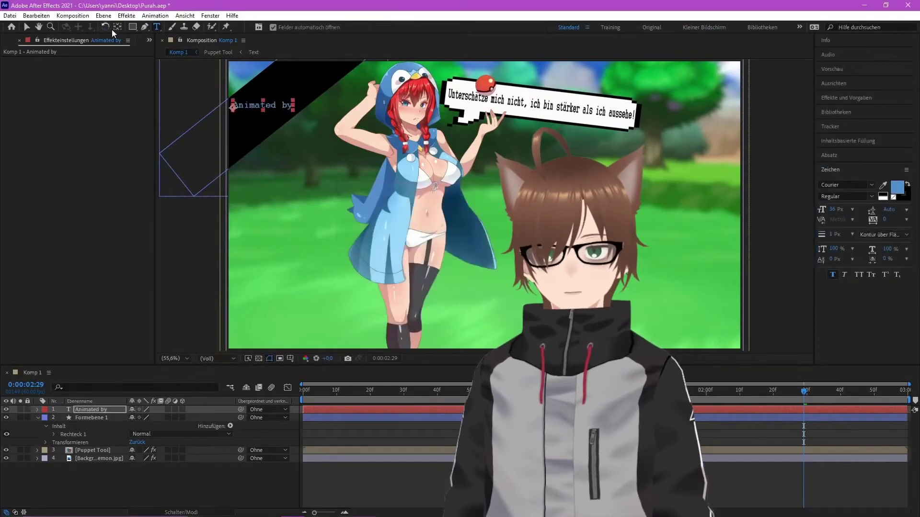
{"action": "left_click", "coordinate": [27, 26]}
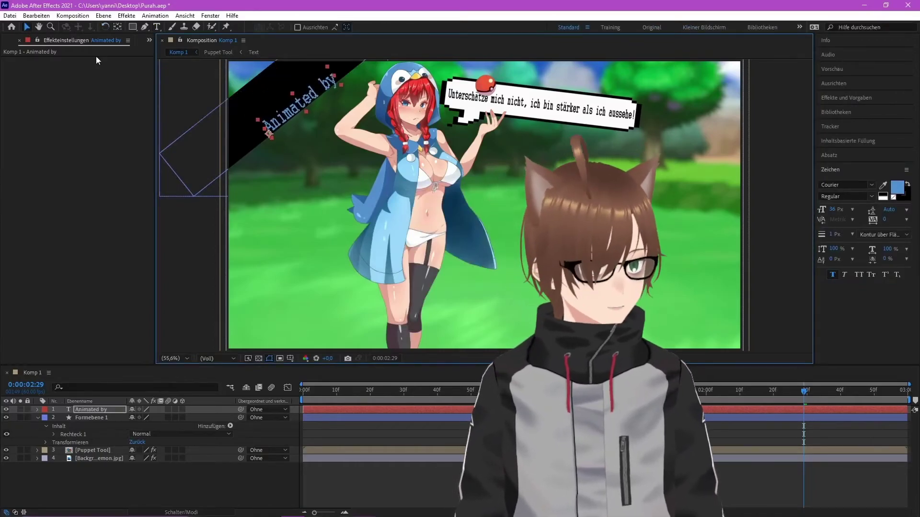
{"action": "left_click_drag", "start_coordinate": [284, 123], "coordinate": [253, 123]}
Duplicate the slanted text, replace the copy's wording with the animator's channel name and fit it beneath "Animated by" on the banner.
{"action": "left_click", "coordinate": [94, 409]}
{"action": "key", "text": "ctrl+d"}
{"action": "double_click", "coordinate": [253, 124]}
{"action": "type", "text": "NightBo"}
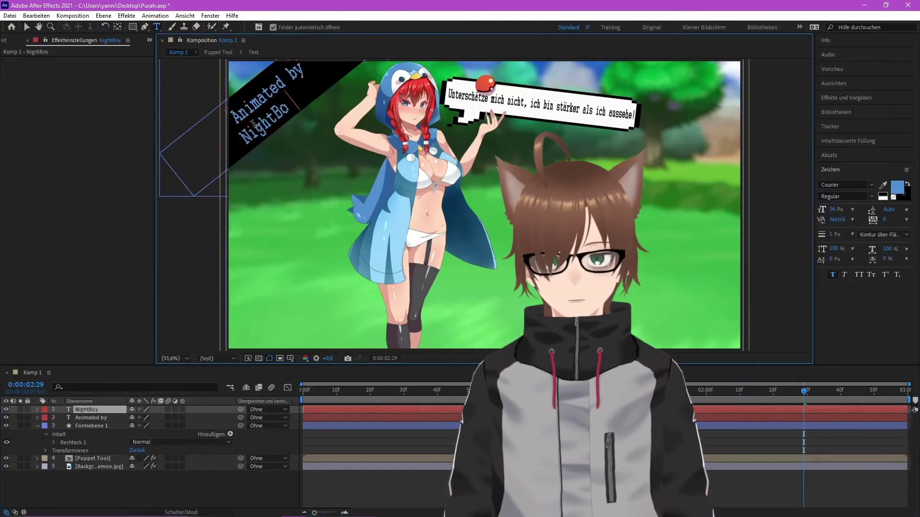
{"action": "type", "text": "yPlays"}
{"action": "key", "text": "Escape"}
{"action": "key", "text": "v"}
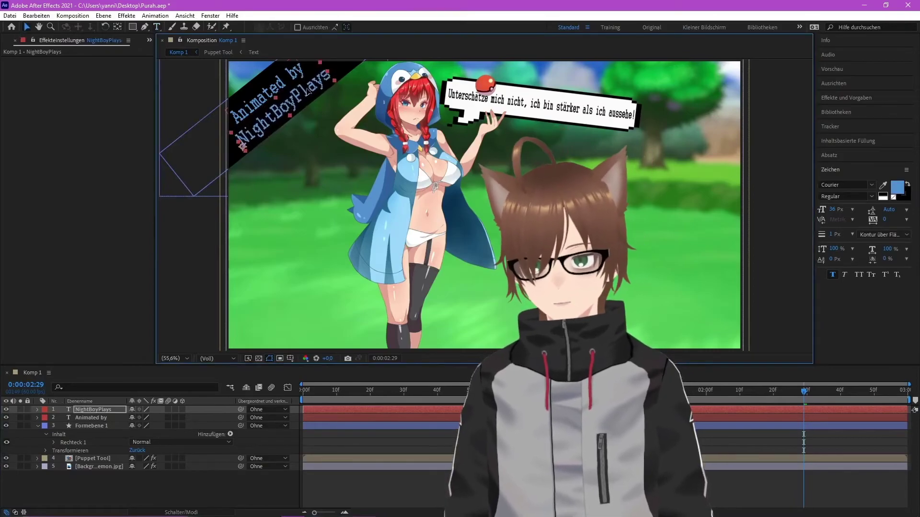
{"action": "left_click_drag", "start_coordinate": [307, 92], "coordinate": [305, 96]}
{"action": "left_click_drag", "start_coordinate": [318, 66], "coordinate": [322, 60]}
Apply the Leuchten effect to both banner text layers and collapse the Formebene 1 properties.
{"action": "left_click", "coordinate": [280, 84]}
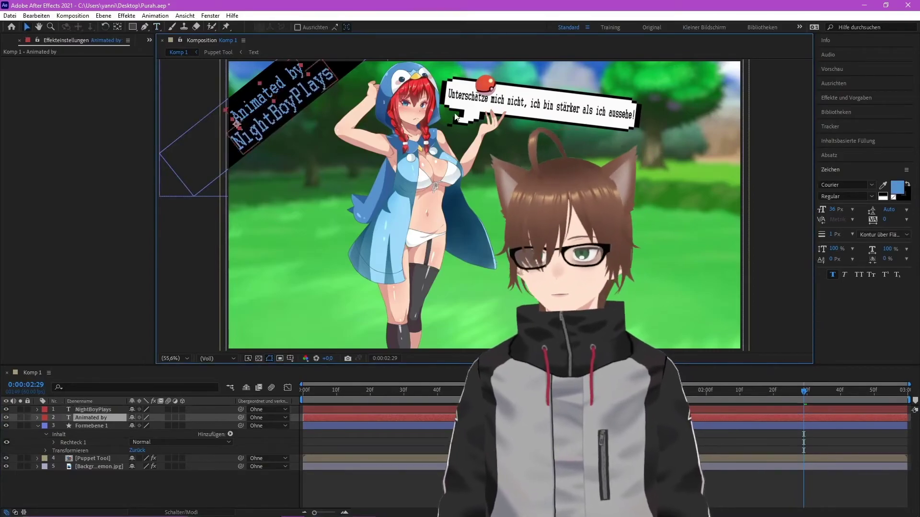
{"action": "left_click", "coordinate": [846, 98]}
{"action": "left_click", "coordinate": [852, 110]}
{"action": "type", "text": "Leuchten"}
{"action": "double_click", "coordinate": [860, 145]}
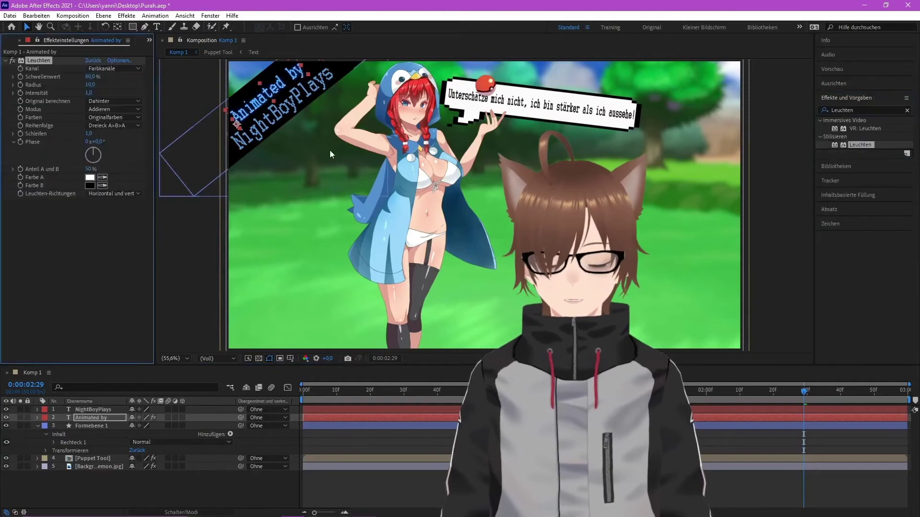
{"action": "left_click", "coordinate": [297, 103]}
{"action": "double_click", "coordinate": [859, 145]}
{"action": "left_click", "coordinate": [110, 483]}
{"action": "left_click", "coordinate": [39, 425]}
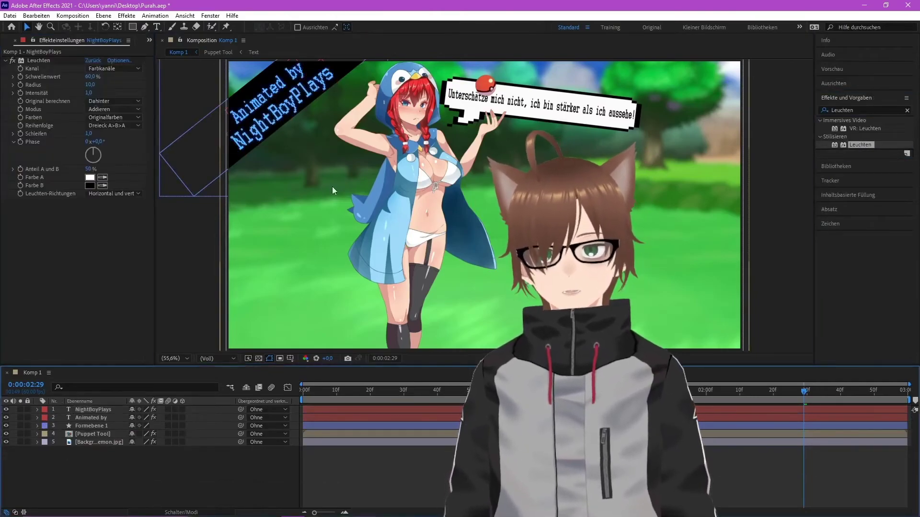
Return to the first frame, save the project and queue Komp 1 for rendering.
{"action": "left_click_drag", "start_coordinate": [337, 394], "coordinate": [302, 398]}
{"action": "left_click", "coordinate": [10, 15]}
{"action": "left_click", "coordinate": [29, 104]}
{"action": "left_click", "coordinate": [72, 15]}
{"action": "left_click", "coordinate": [119, 87]}
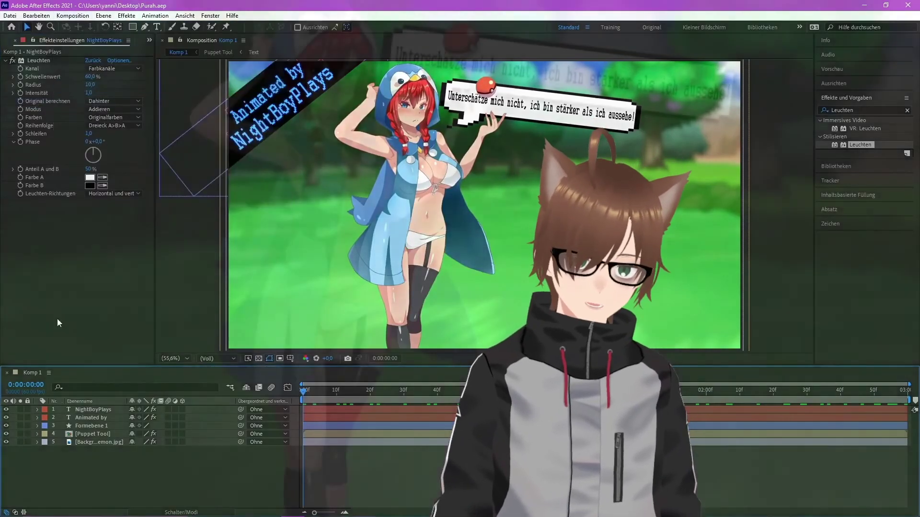